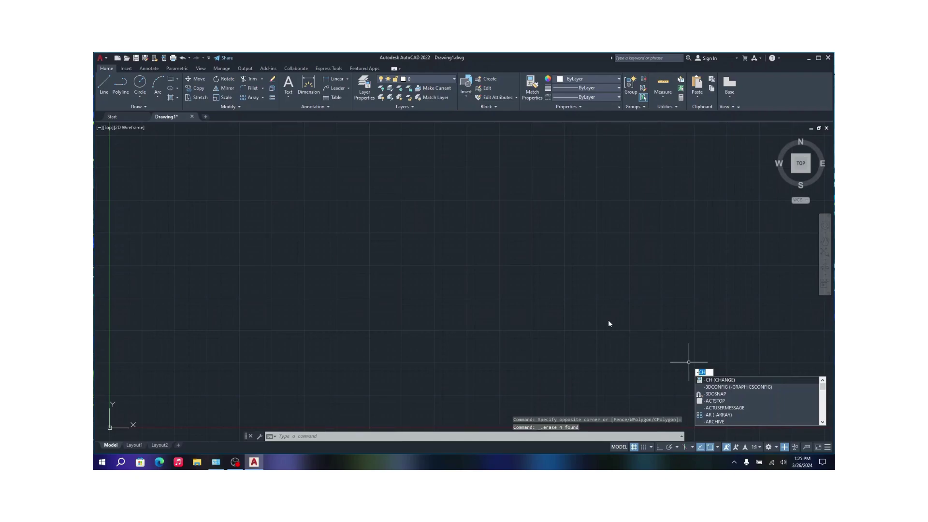
pyautogui.press('BackSpace')
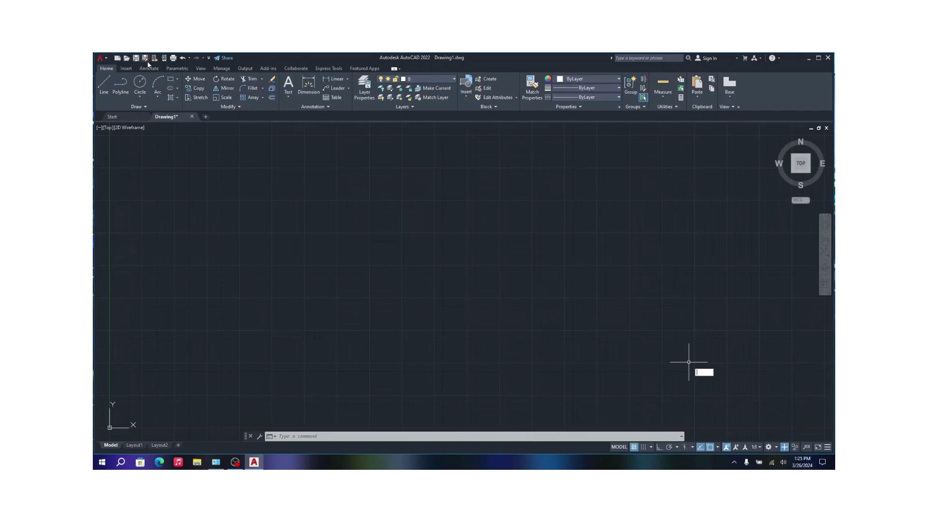
pyautogui.click(450, 279)
pyautogui.click(532, 274)
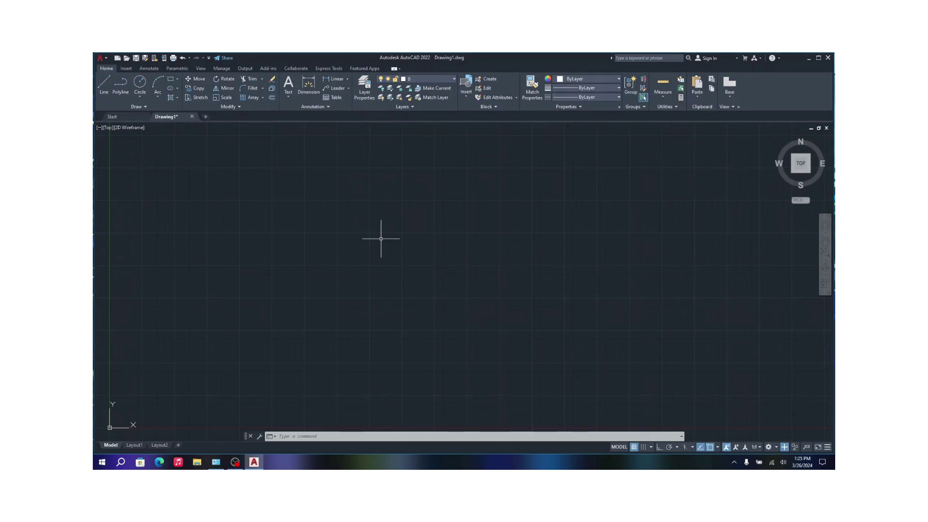
# Step: Configure the drawing units with meters as the insertion scale and a decimal length precision of 0.000
pyautogui.write('un')
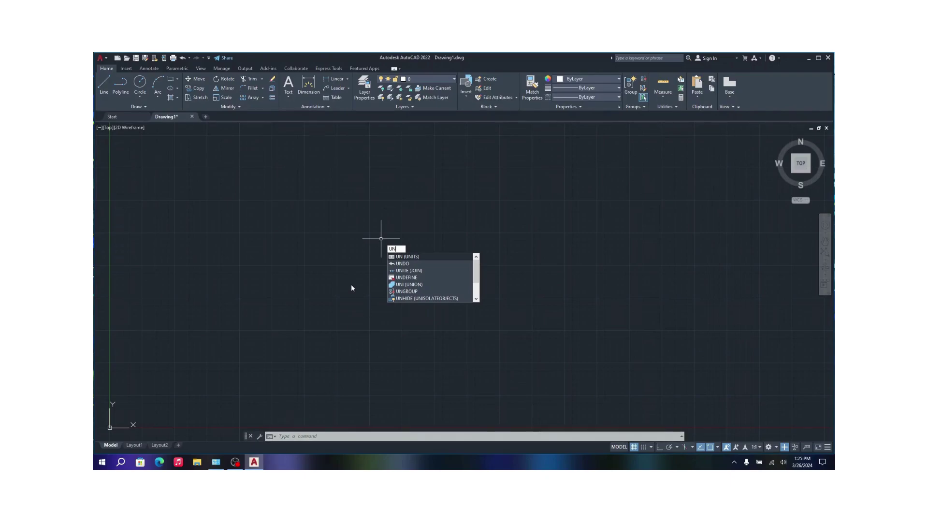
pyautogui.press('Return')
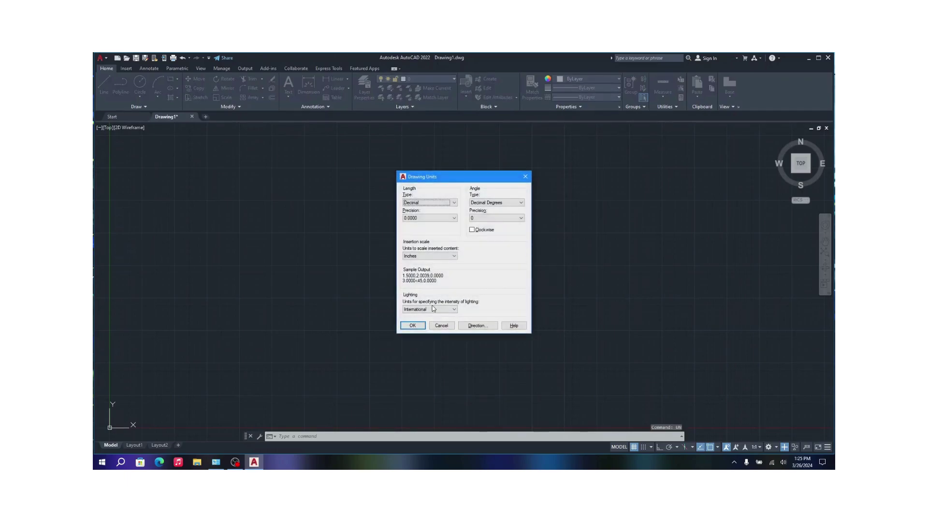
pyautogui.click(454, 256)
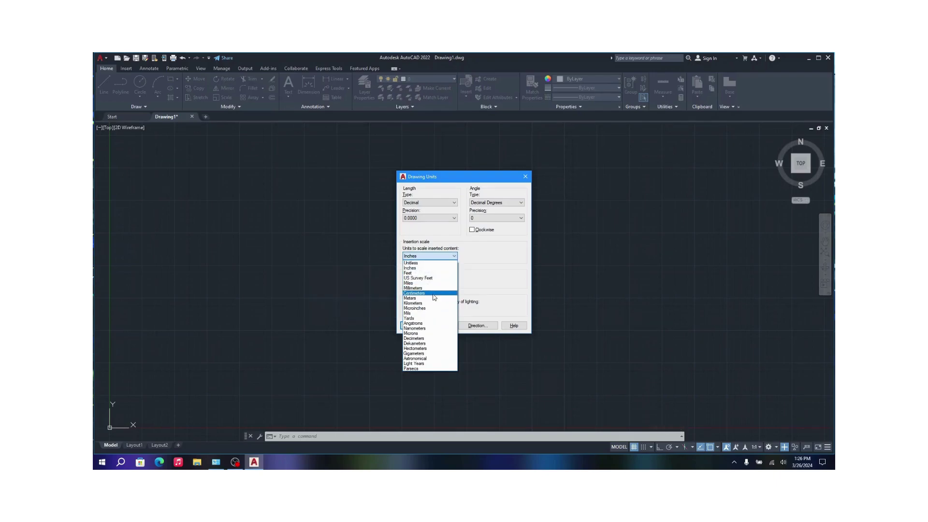
pyautogui.click(432, 299)
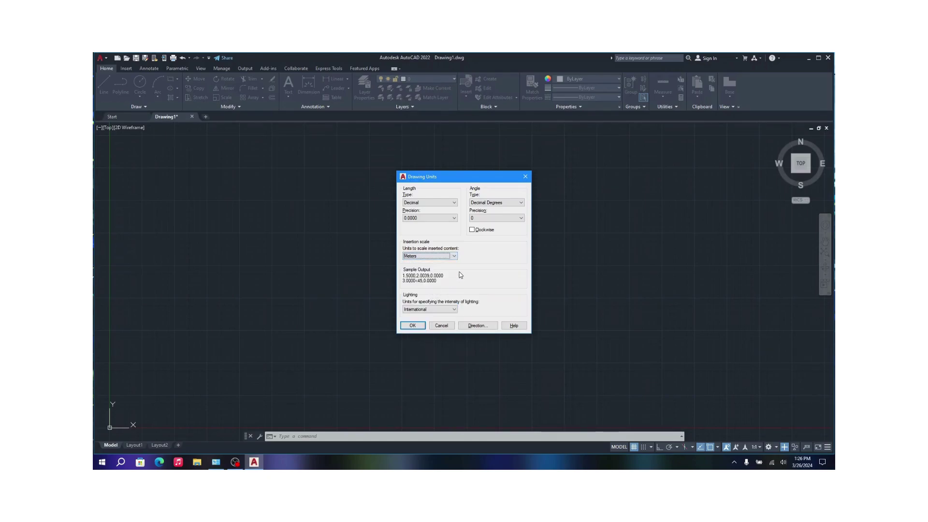
pyautogui.click(450, 203)
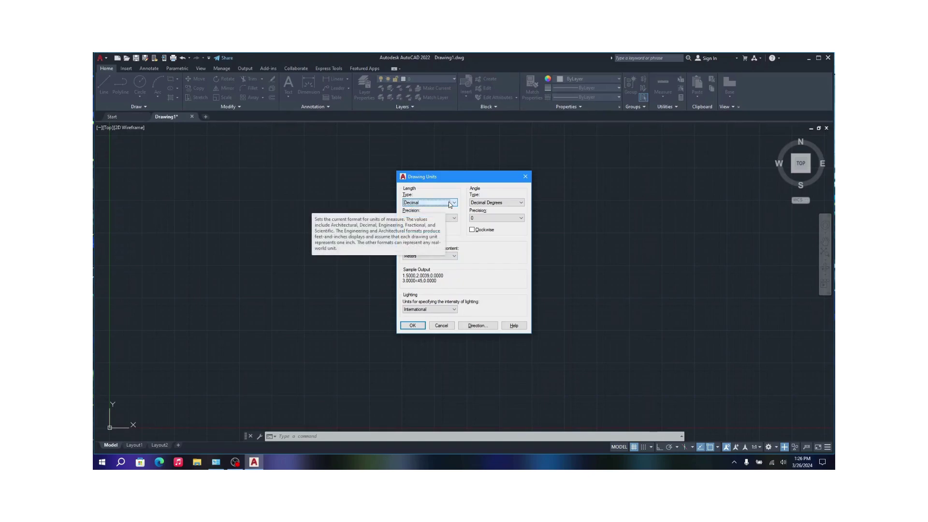
pyautogui.click(442, 214)
pyautogui.click(450, 219)
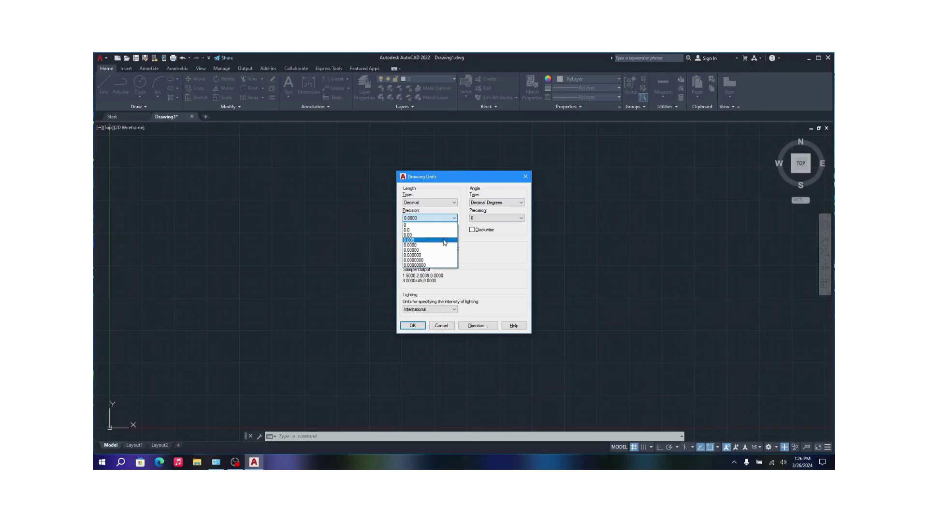
pyautogui.click(445, 241)
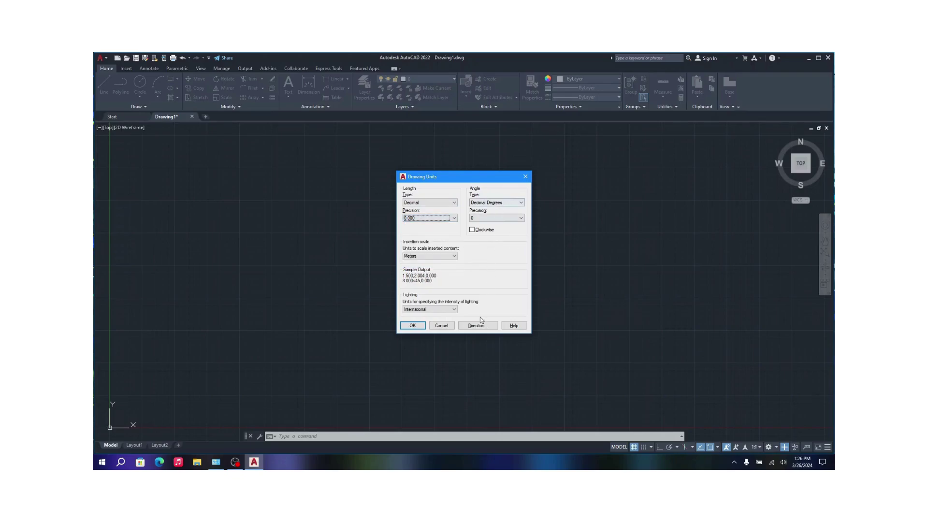
pyautogui.click(412, 325)
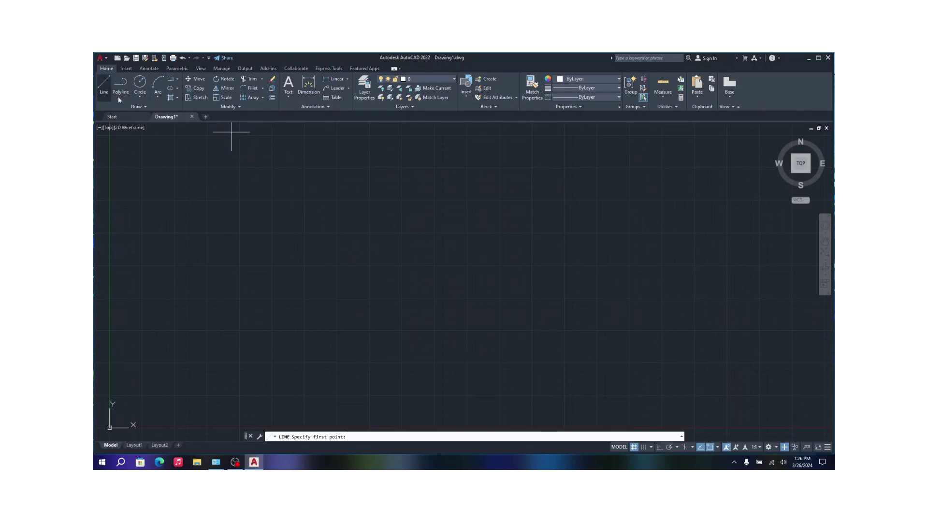
# Step: Draw a line 20 units long sloping down to the right at 30° from the horizontal
pyautogui.click(272, 200)
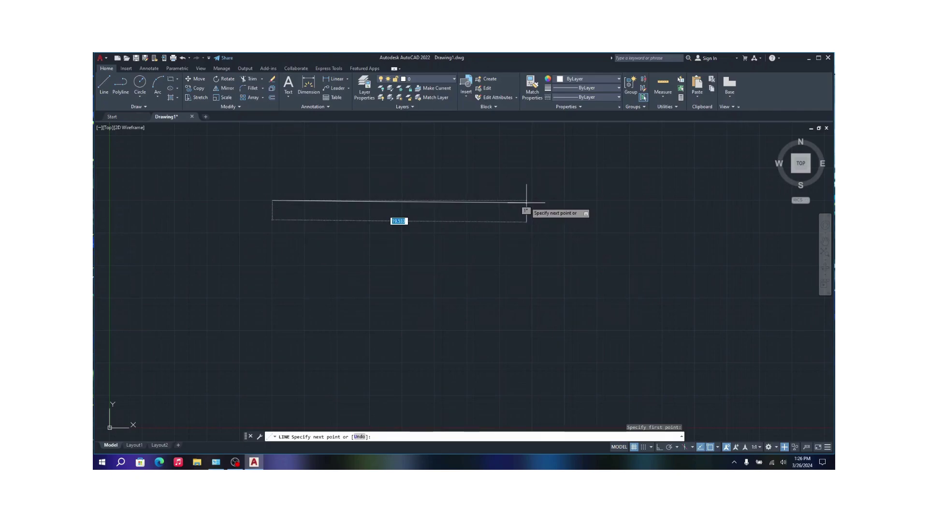
pyautogui.write('20')
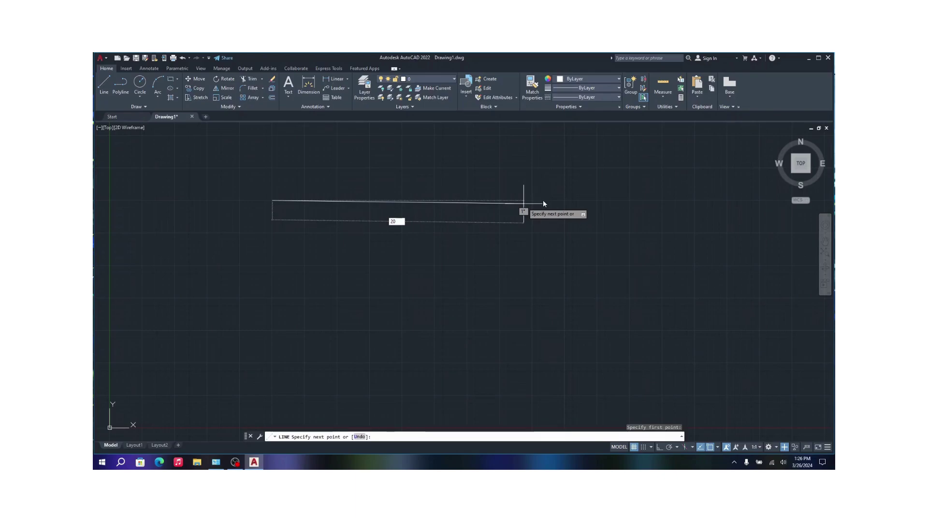
pyautogui.press('Return')
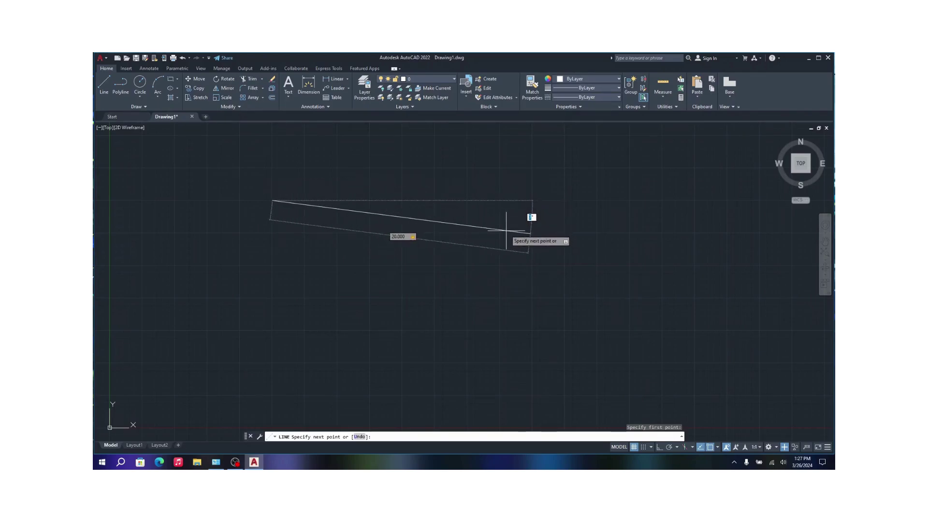
pyautogui.write('30')
pyautogui.press('Return')
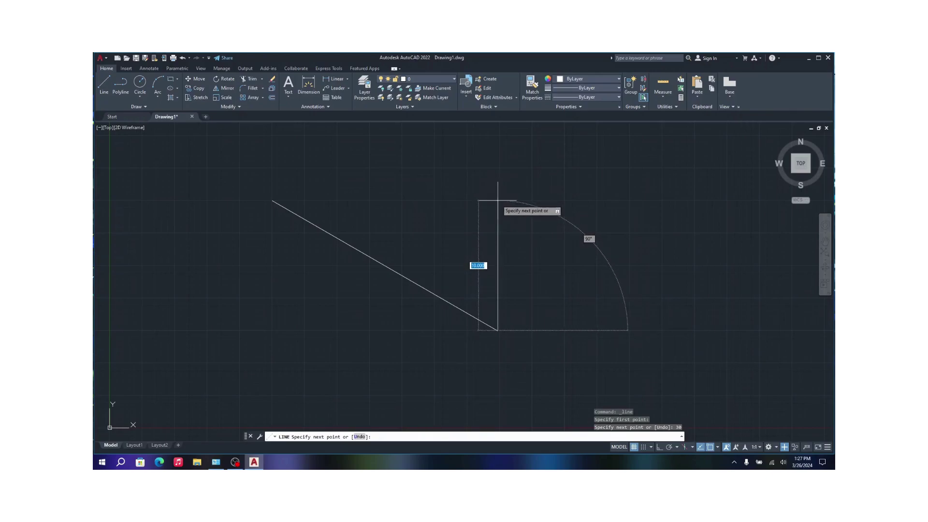
# Step: Continue with a 10-unit line straight up and close the triangle at the first line's start point
pyautogui.write('10')
pyautogui.press('Return')
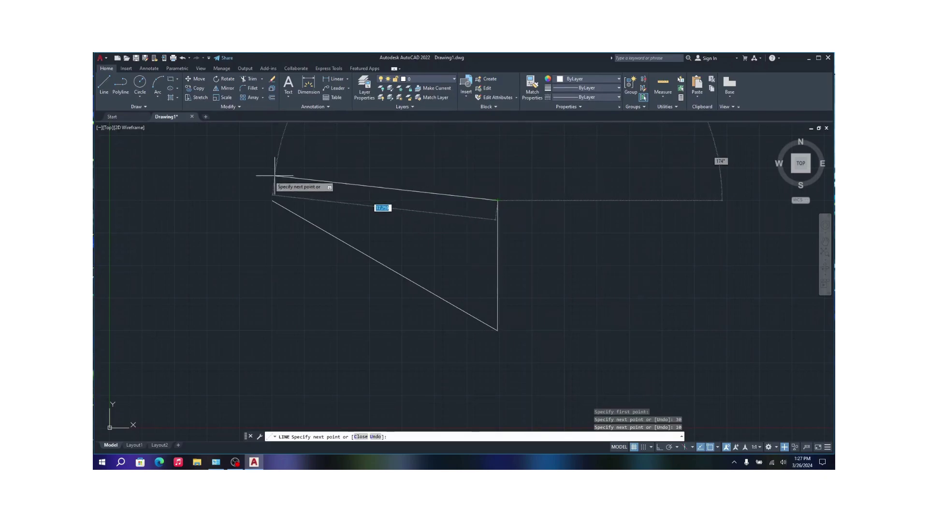
pyautogui.click(272, 200)
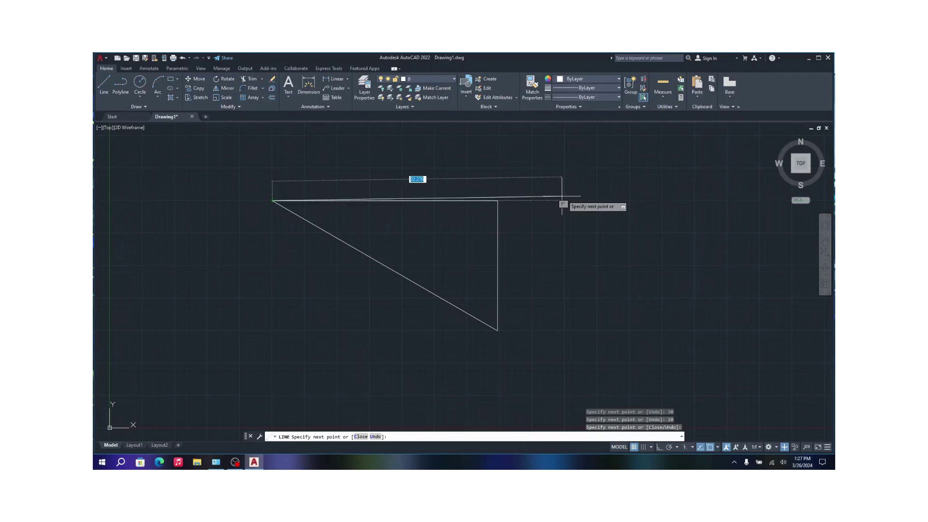
pyautogui.rightClick(571, 158)
pyautogui.click(591, 171)
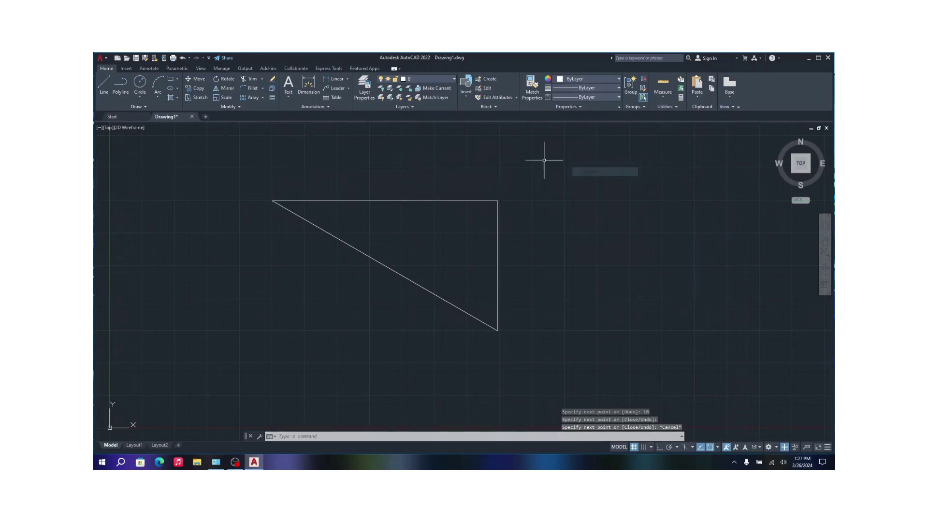
pyautogui.click(237, 163)
pyautogui.click(594, 395)
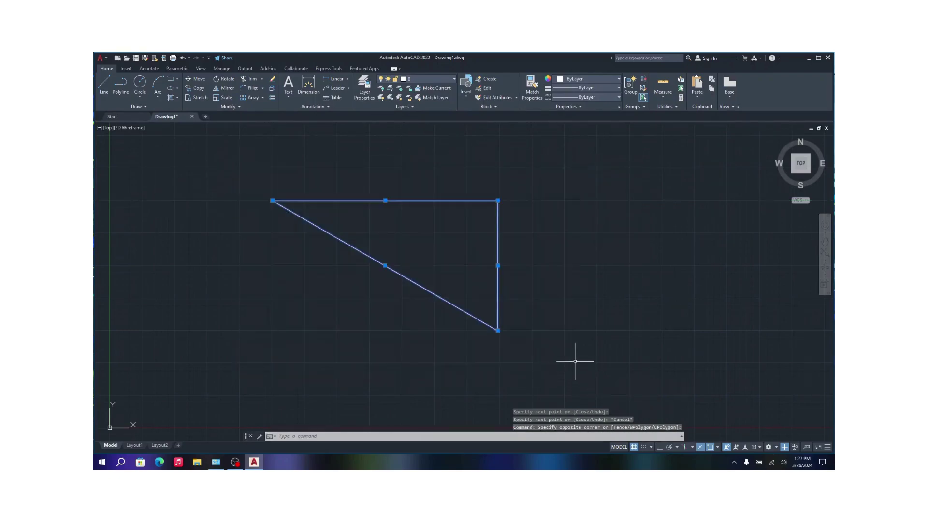
pyautogui.click(552, 273)
pyautogui.click(572, 248)
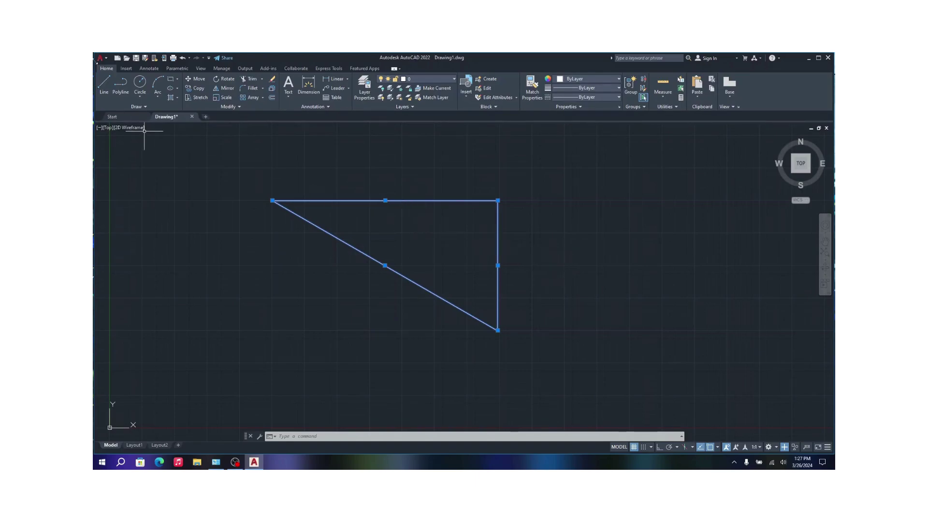
pyautogui.click(104, 85)
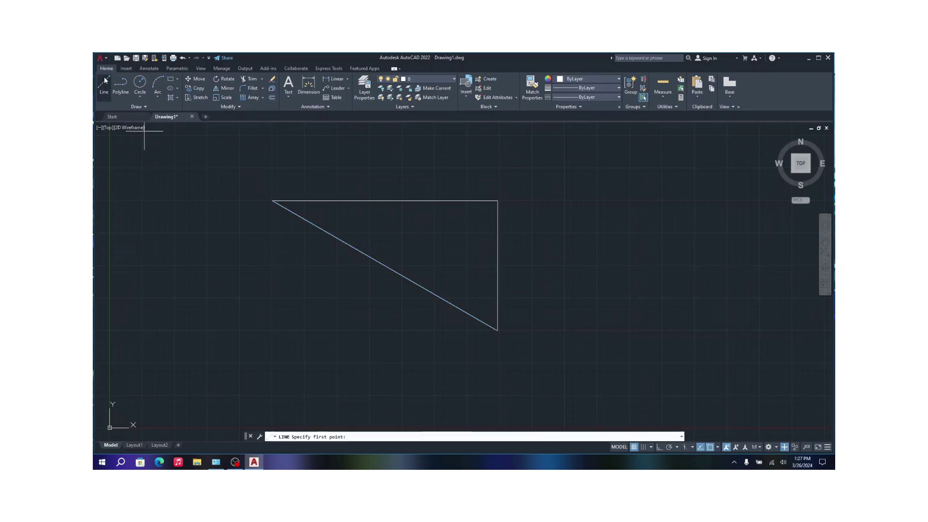
pyautogui.click(272, 200)
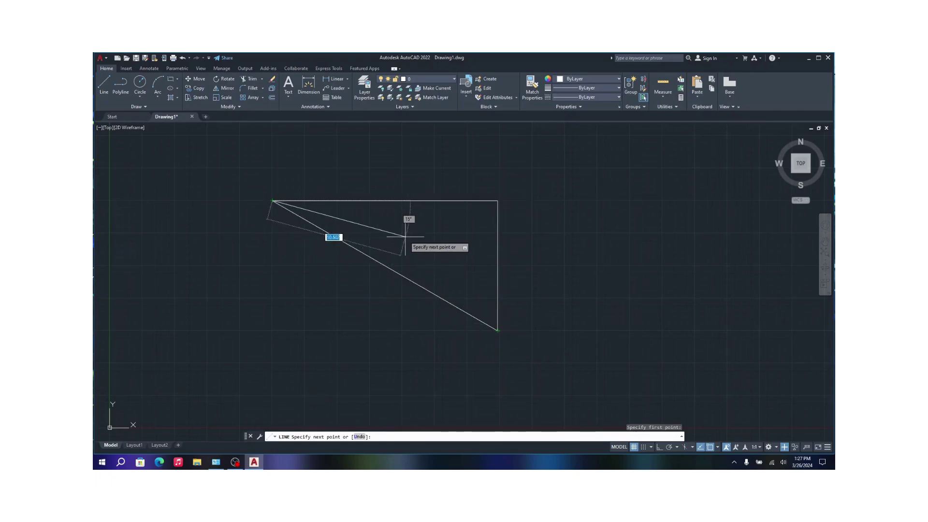
pyautogui.press('Escape')
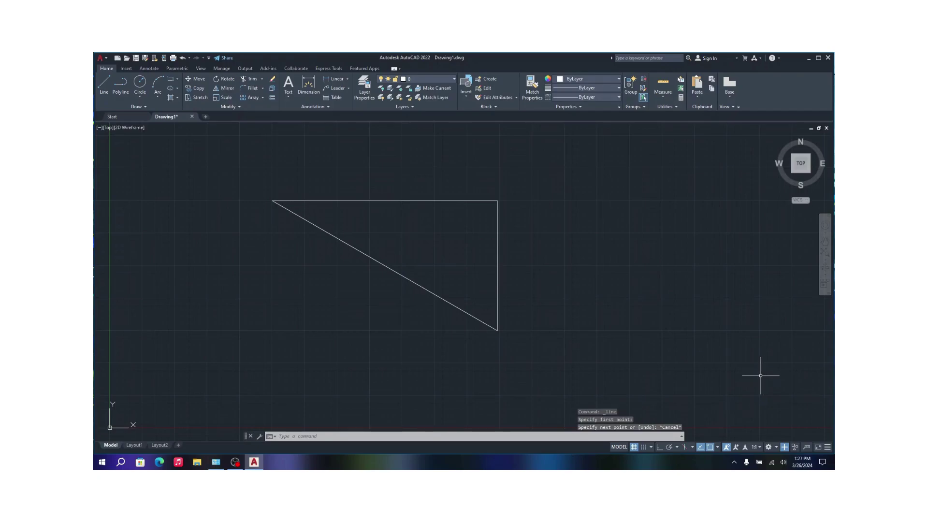
# Step: Turn on snap mode and ortho mode for drawing
pyautogui.click(643, 447)
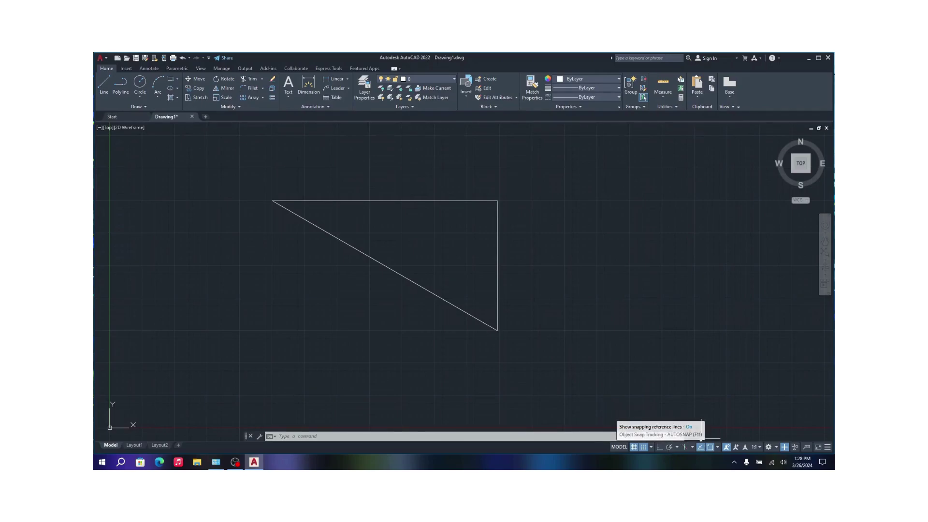
pyautogui.click(677, 447)
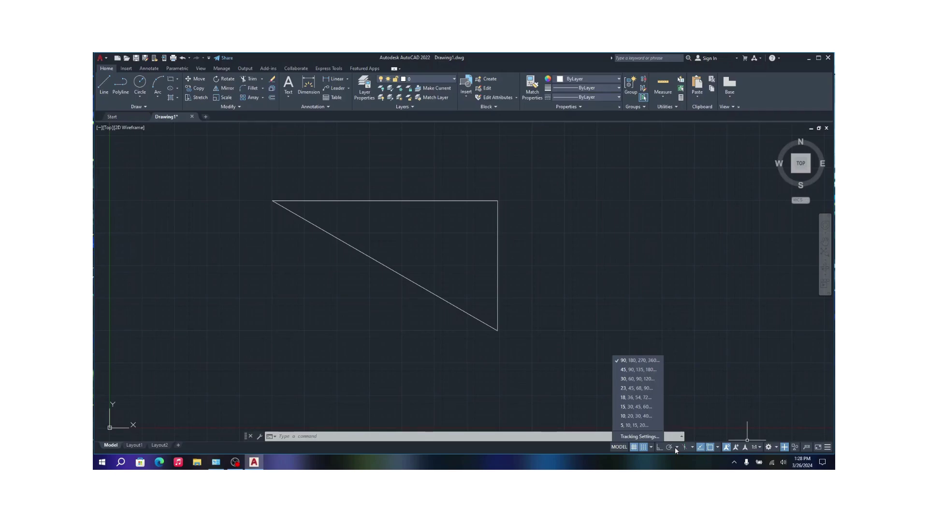
pyautogui.click(676, 447)
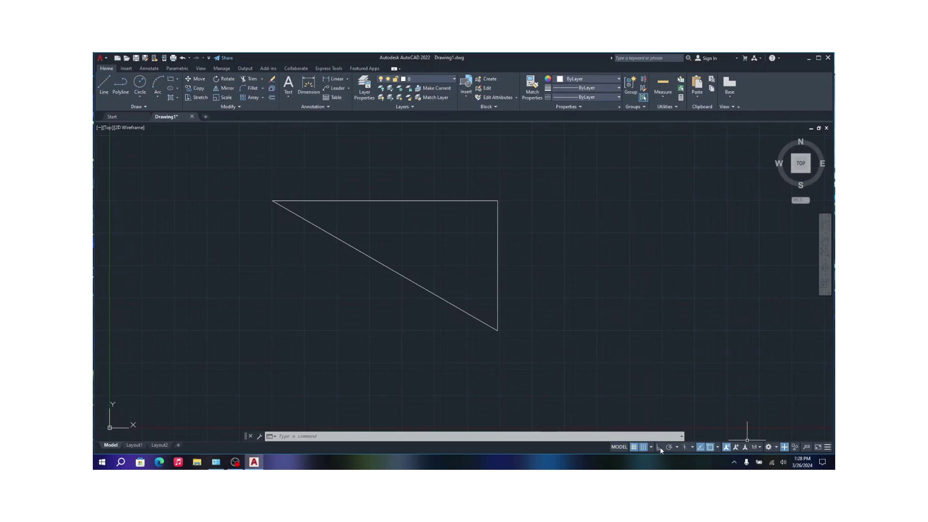
pyautogui.click(660, 446)
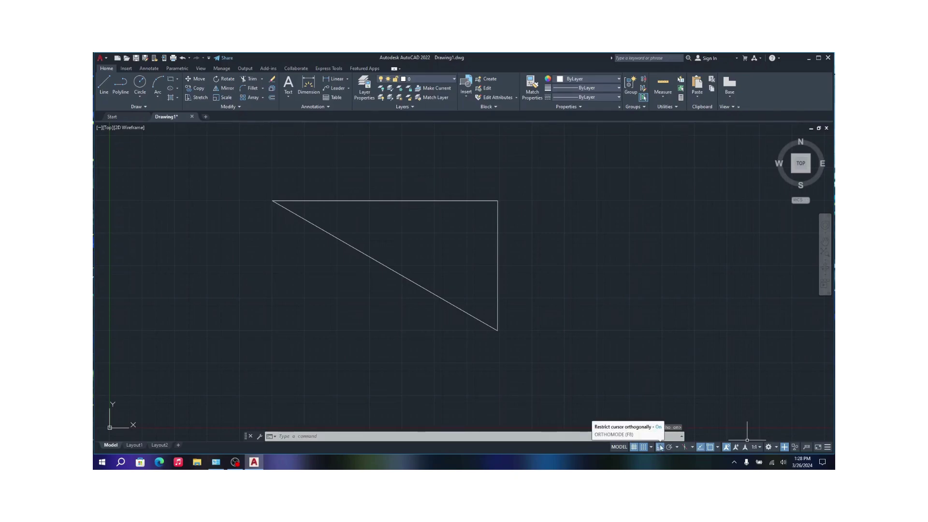
# Step: Draw a closed horizontal rectangle from four orthogonal lines to the upper right of the triangle
pyautogui.write('l')
pyautogui.press('Return')
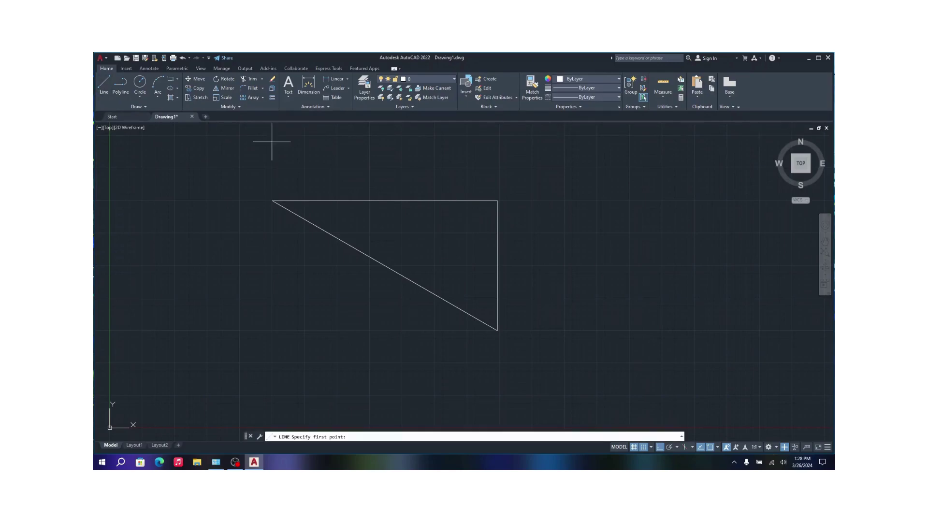
pyautogui.click(558, 225)
pyautogui.click(707, 226)
pyautogui.click(708, 142)
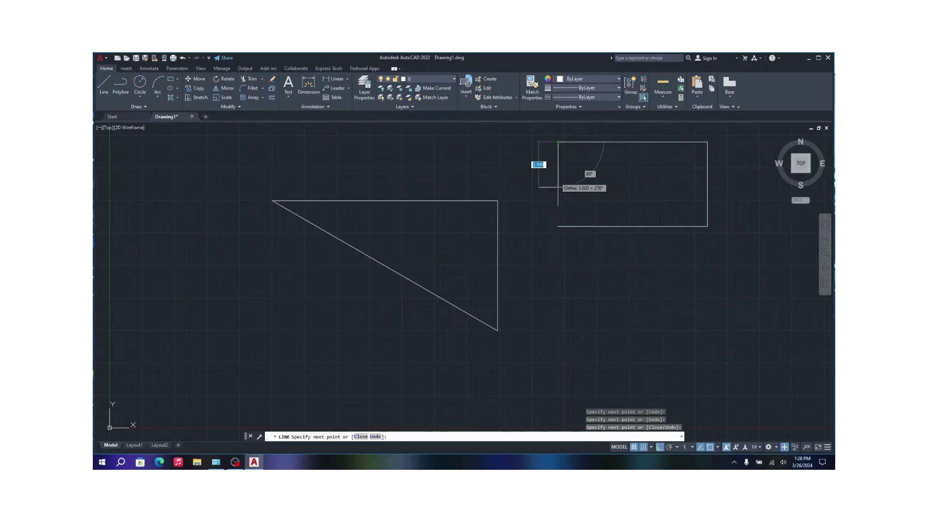
pyautogui.click(558, 226)
pyautogui.rightClick(597, 349)
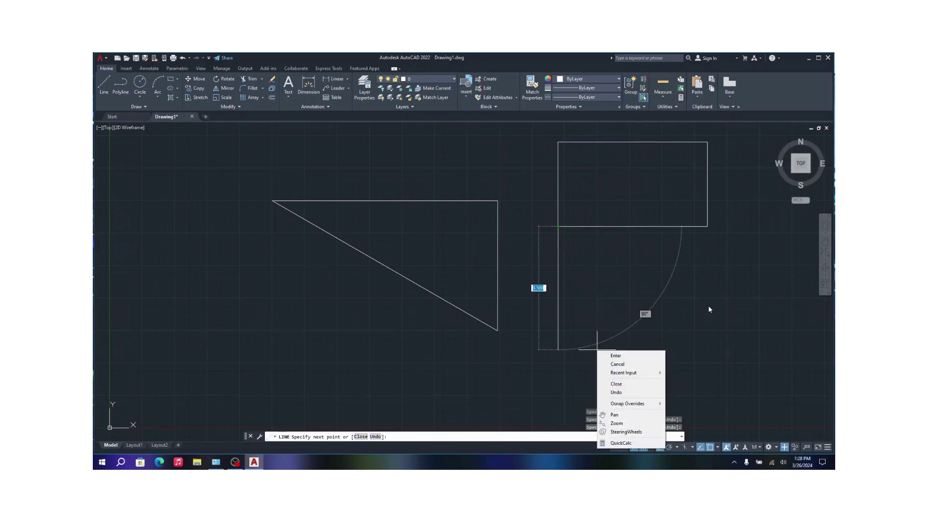
pyautogui.click(617, 364)
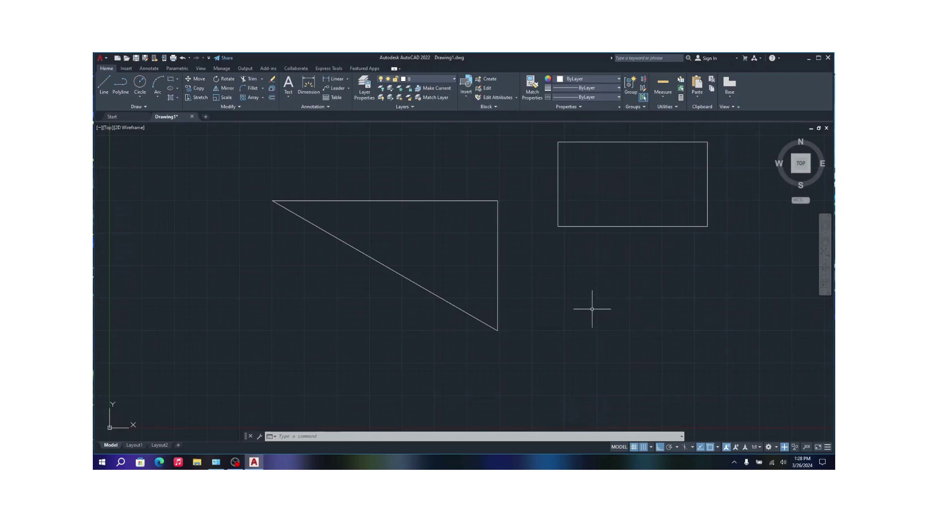
# Step: Enable polar tracking with the 15, 30, 45, 60 degree angle increments
pyautogui.click(677, 448)
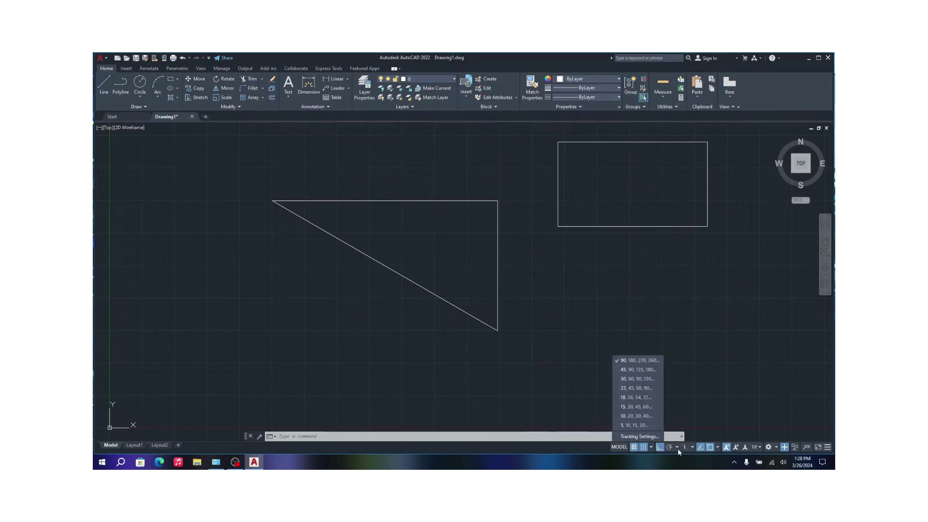
pyautogui.click(652, 408)
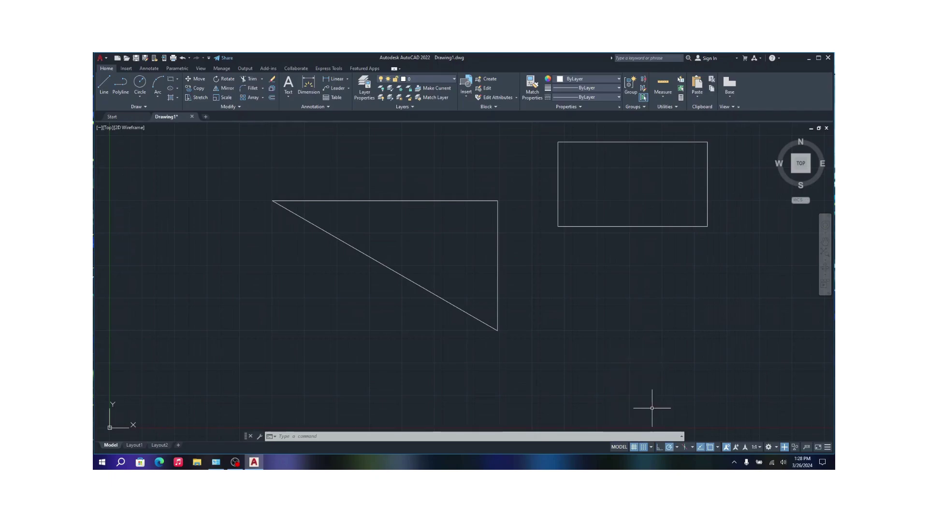
pyautogui.click(105, 83)
pyautogui.click(630, 323)
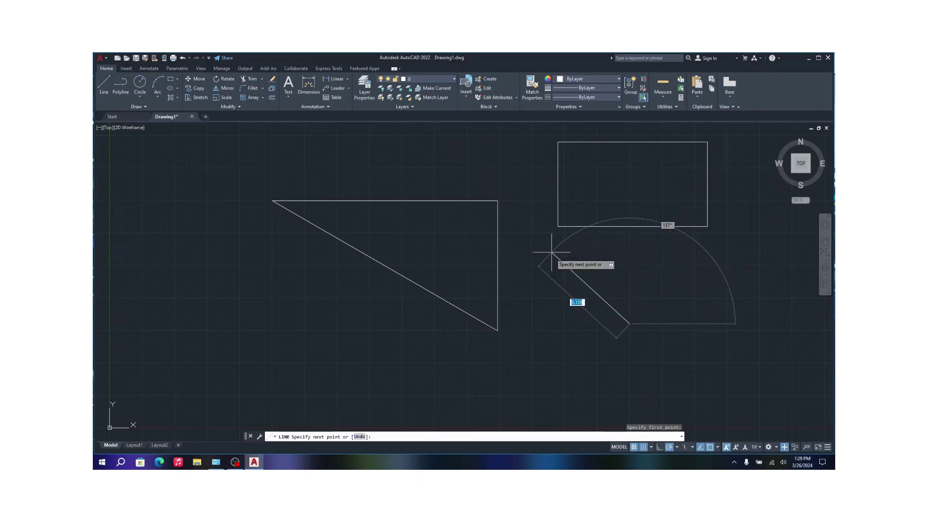
pyautogui.press('Escape')
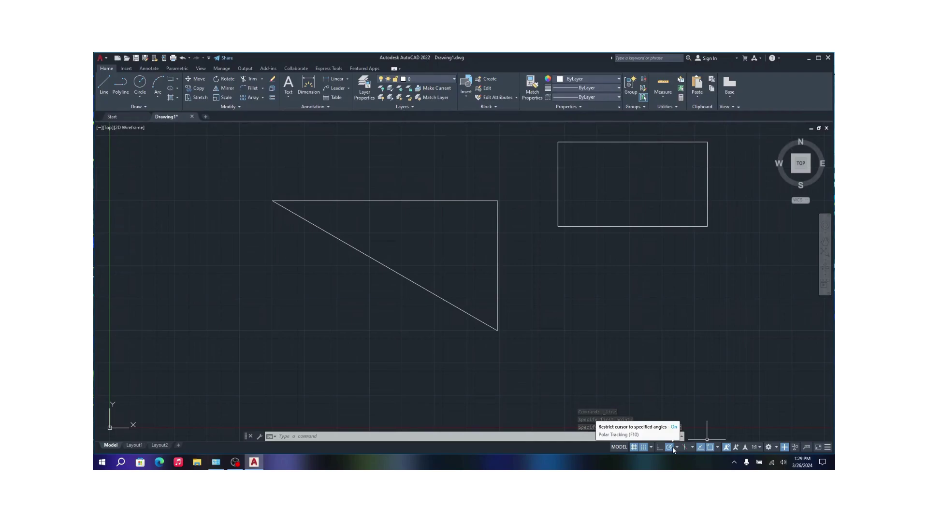
# Step: Toggle ortho mode on and back off, leaving polar tracking disabled
pyautogui.press('F8')
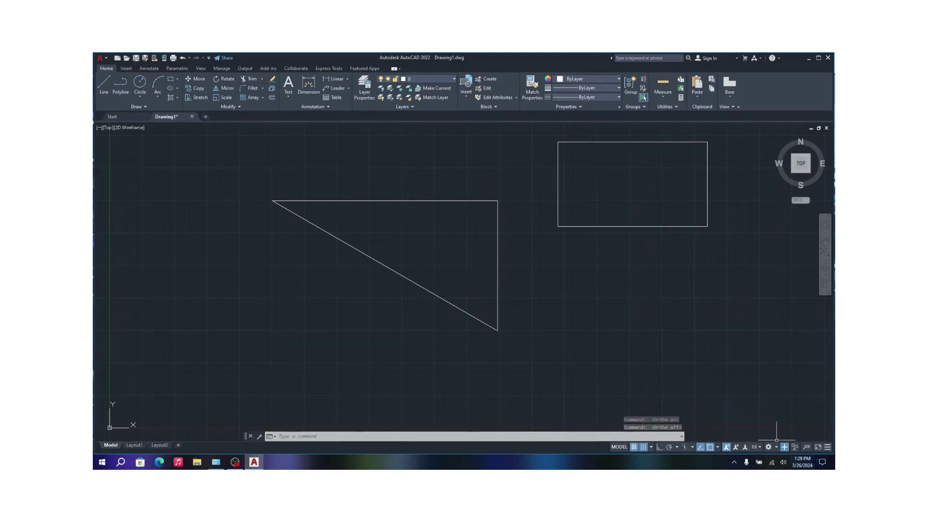
# Step: Erase the rectangle to the upper right of the triangle
pyautogui.press('F8')
pyautogui.click(547, 132)
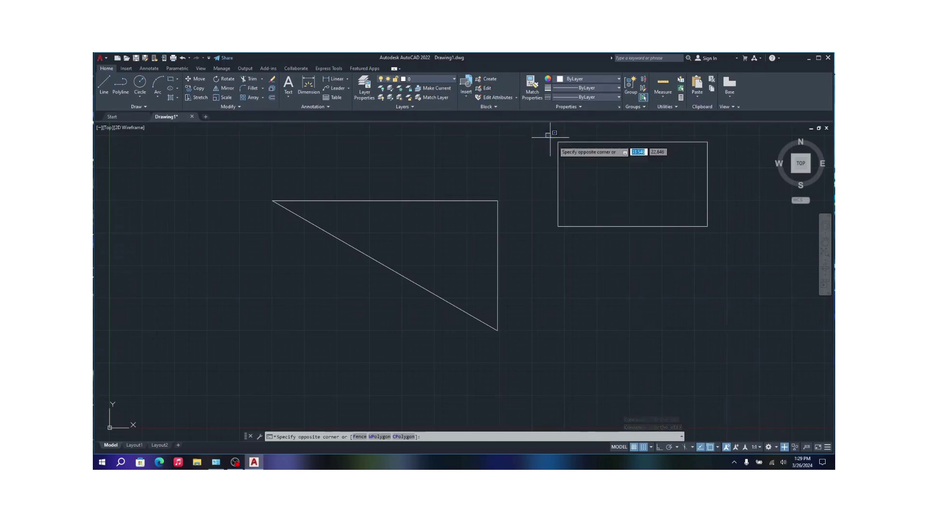
pyautogui.click(734, 279)
pyautogui.press('Delete')
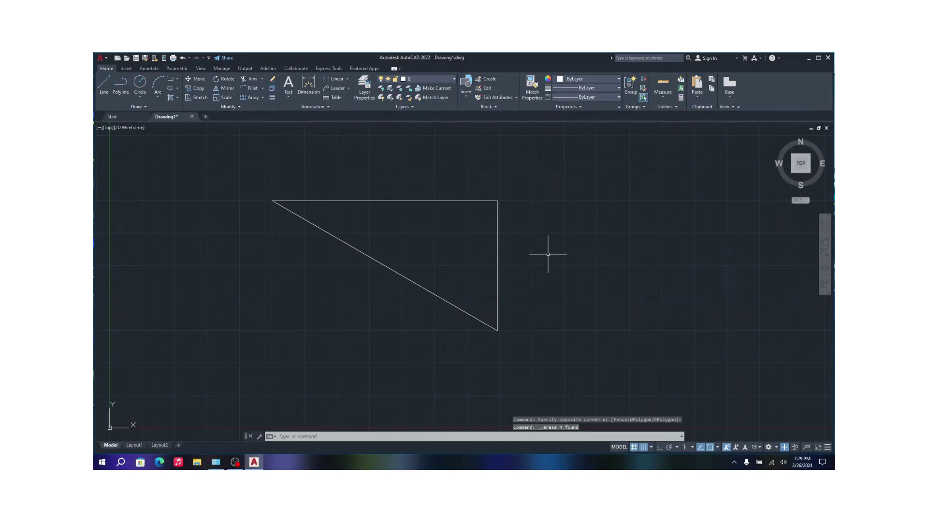
# Step: Draw a closed polyline beside the triangle with an about 7-unit horizontal segment, a 6.5-unit downward segment and an arc back to the start
pyautogui.click(123, 89)
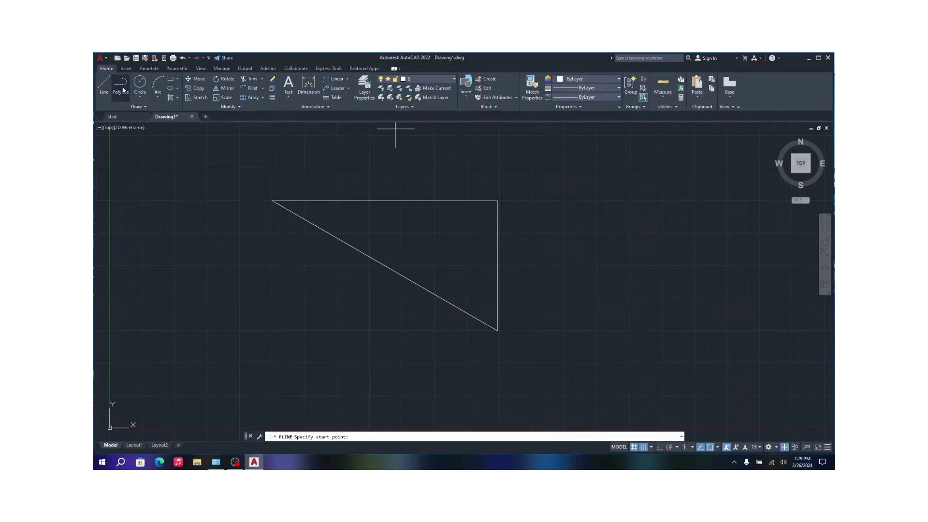
pyautogui.click(565, 200)
pyautogui.click(656, 200)
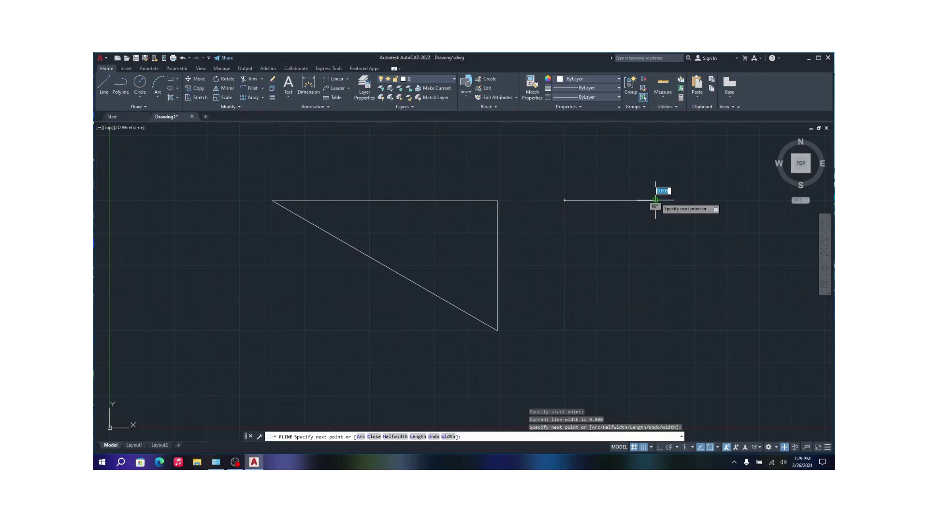
pyautogui.click(656, 285)
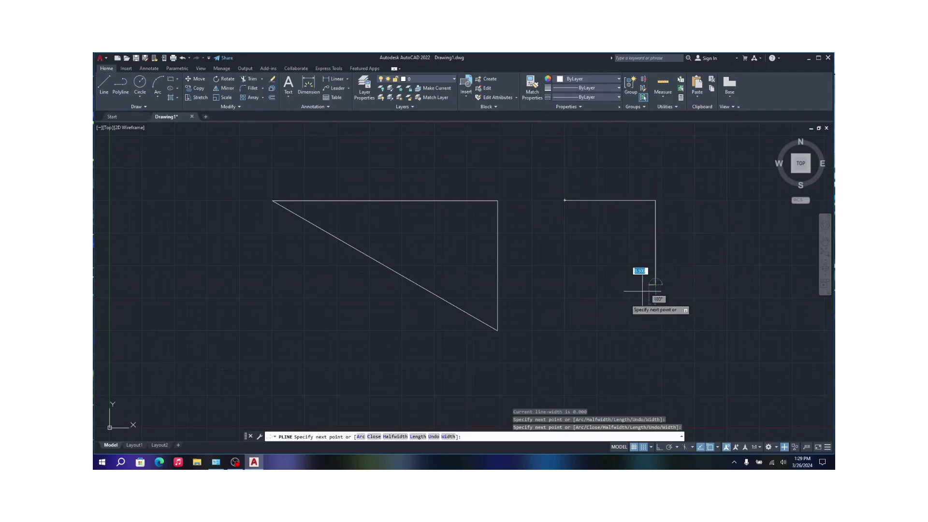
pyautogui.click(361, 437)
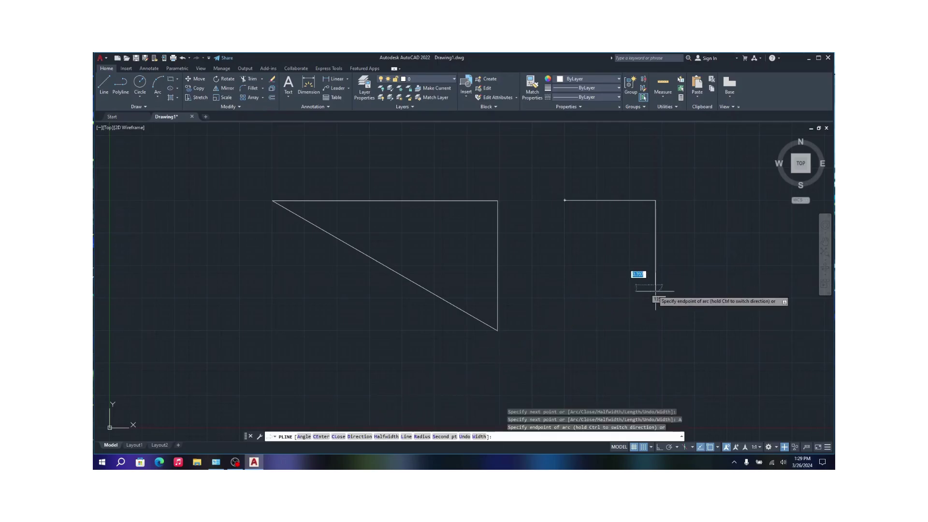
pyautogui.click(564, 200)
pyautogui.rightClick(720, 239)
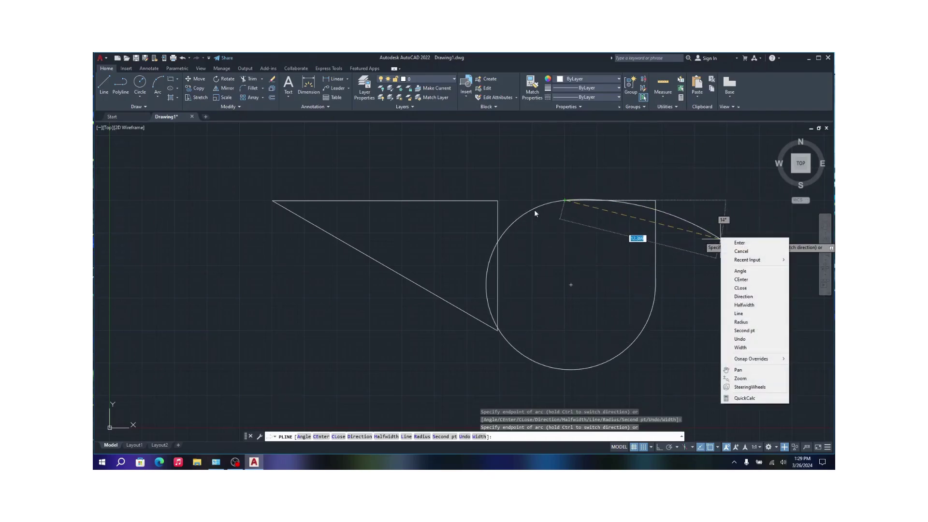
pyautogui.click(747, 250)
# Step: Move the triangle's horizontal, diagonal and vertical lines separately up and to the left by their midpoint grips
pyautogui.click(213, 146)
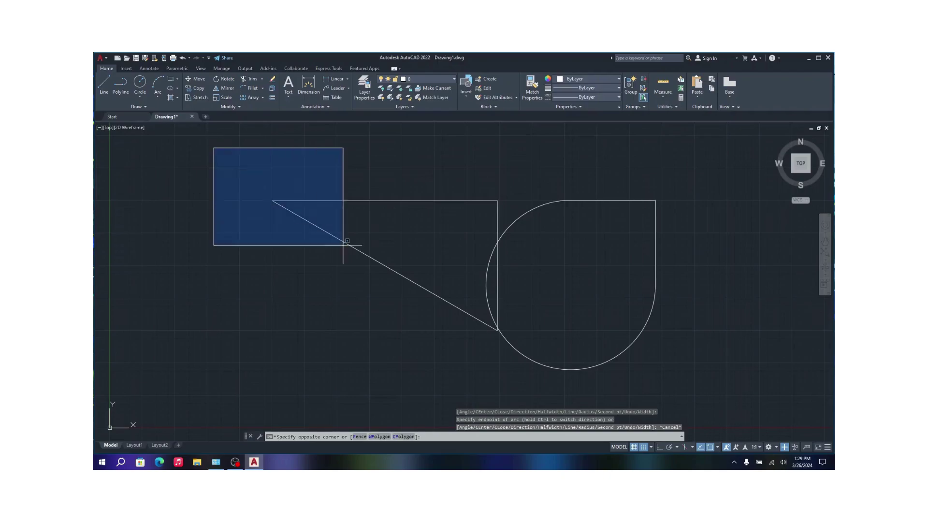
pyautogui.click(502, 213)
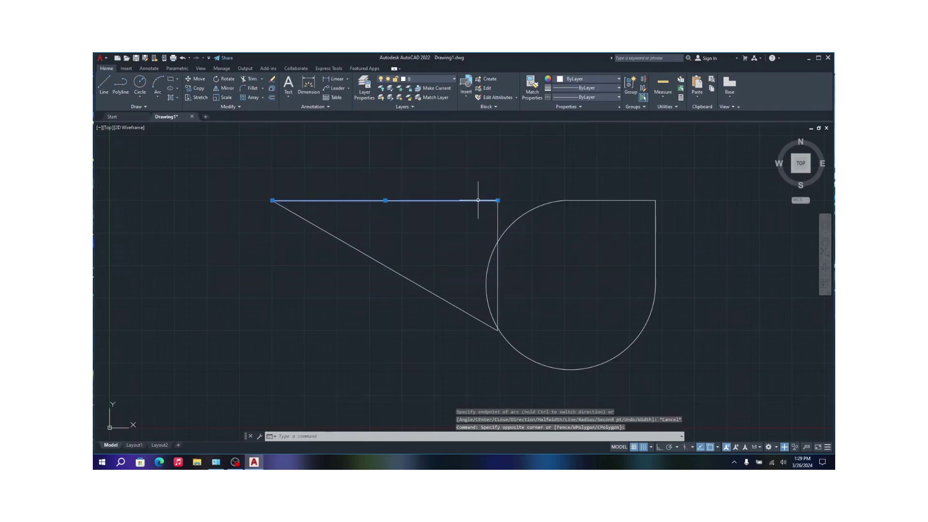
pyautogui.press('Delete')
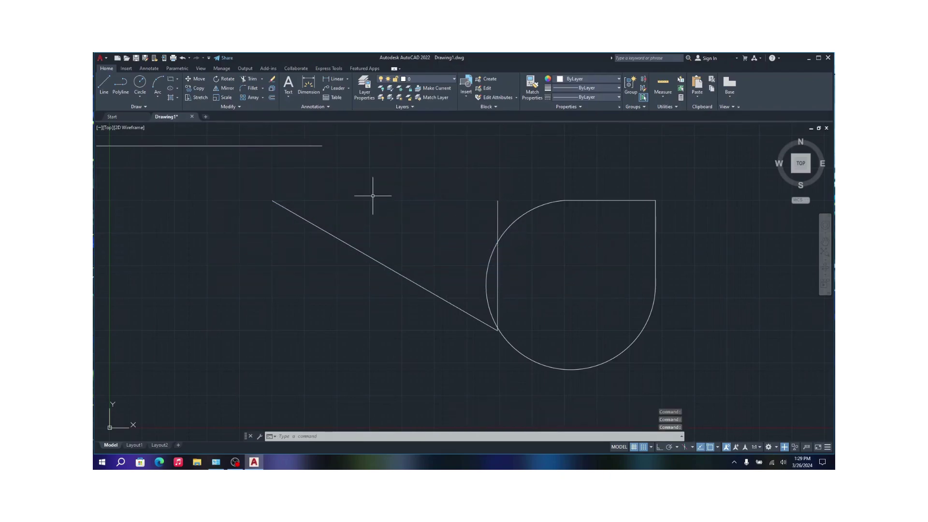
pyautogui.click(282, 206)
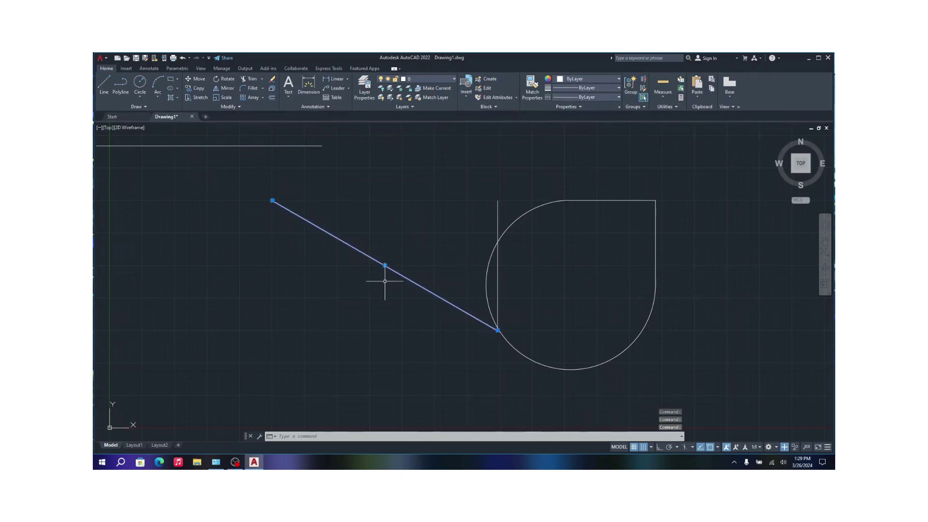
pyautogui.click(384, 265)
pyautogui.click(272, 180)
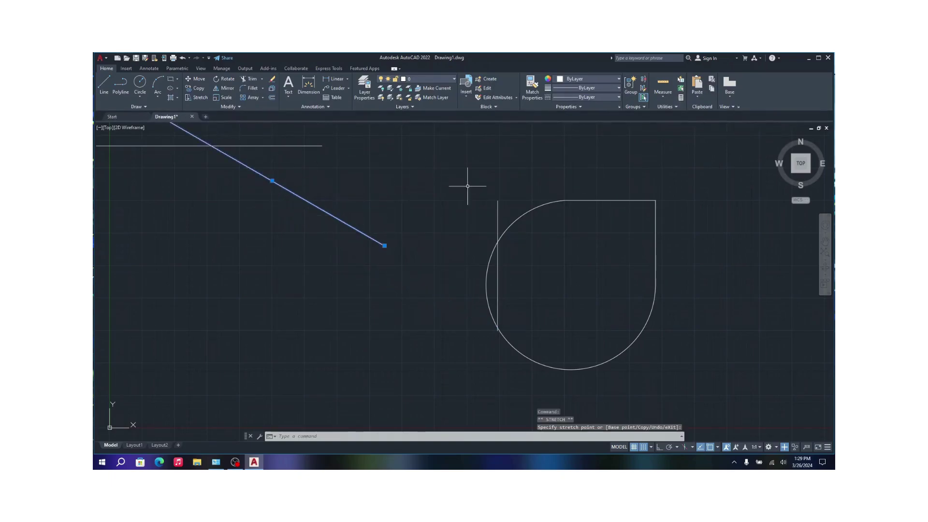
pyautogui.click(502, 214)
pyautogui.click(495, 213)
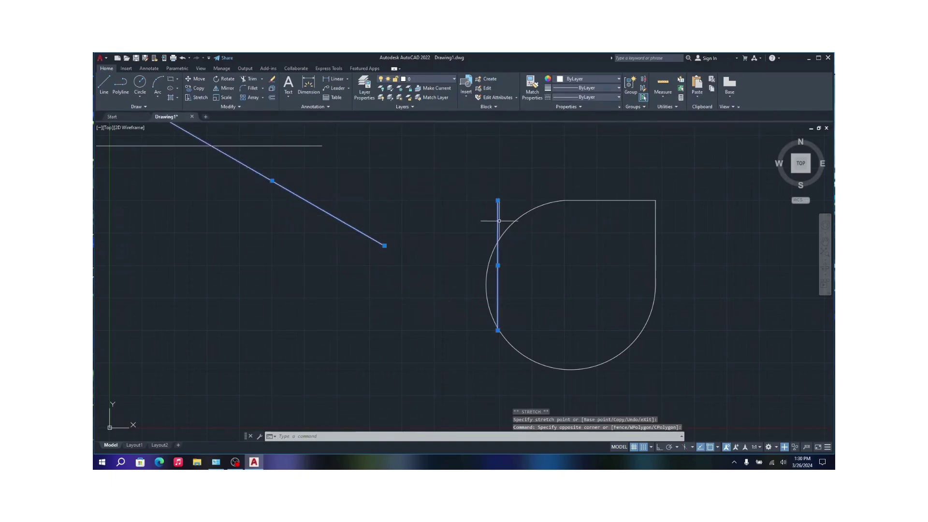
pyautogui.click(498, 266)
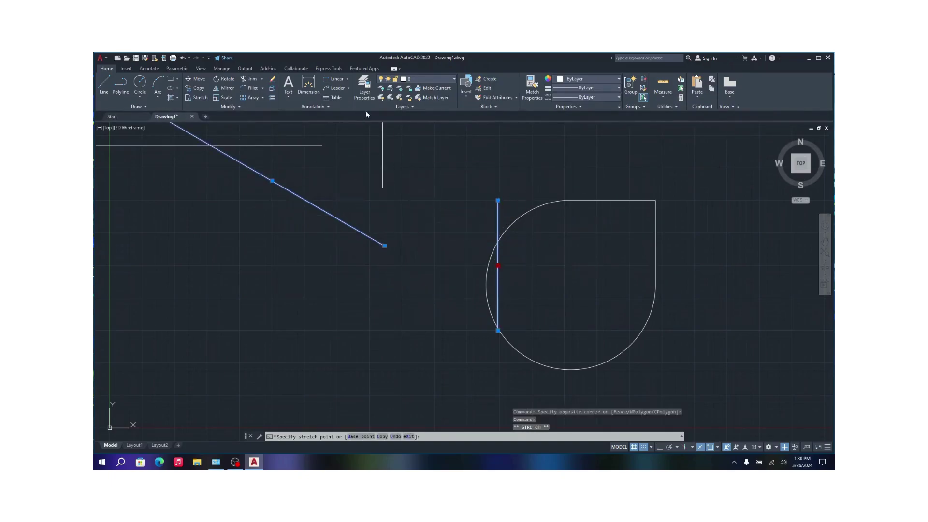
pyautogui.click(369, 168)
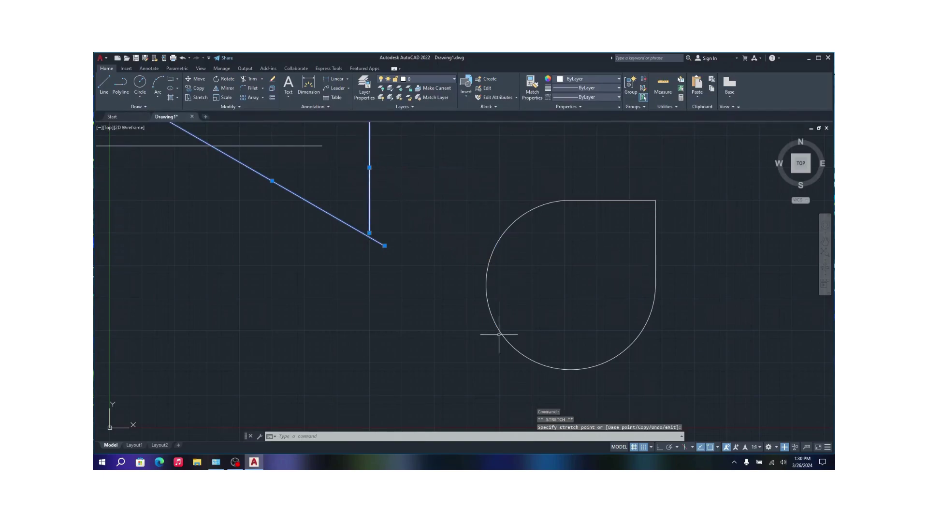
# Step: Window-select the line-and-arc polyline to examine it as a single object, and clear the selection
pyautogui.click(432, 146)
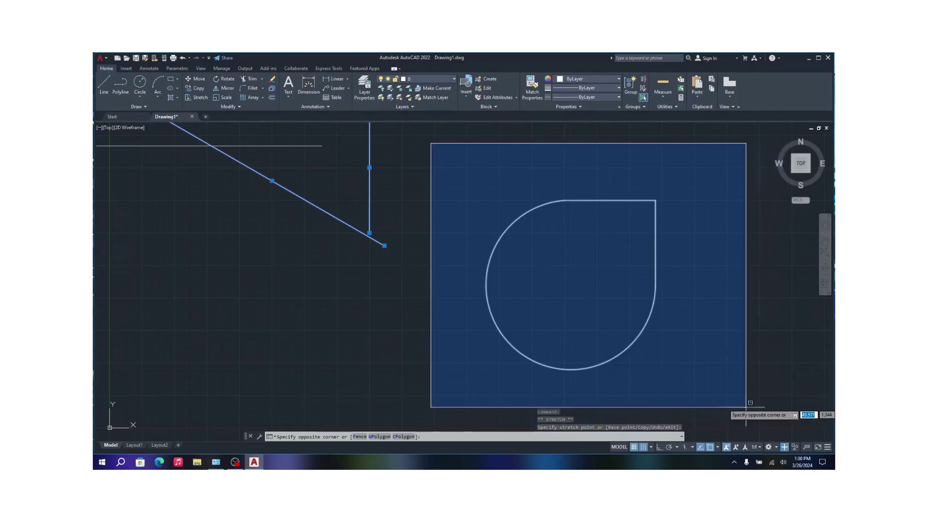
pyautogui.click(730, 403)
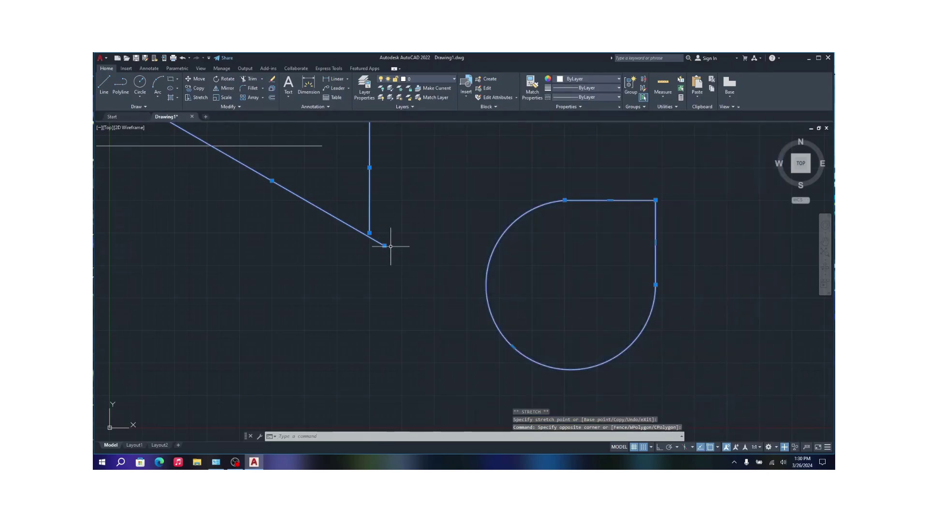
pyautogui.press('Escape')
# Step: Draw a second closed polyline below the loose lines with an about 11-unit horizontal segment, a 4.5-unit downward segment and a closing arc
pyautogui.click(120, 86)
pyautogui.click(227, 298)
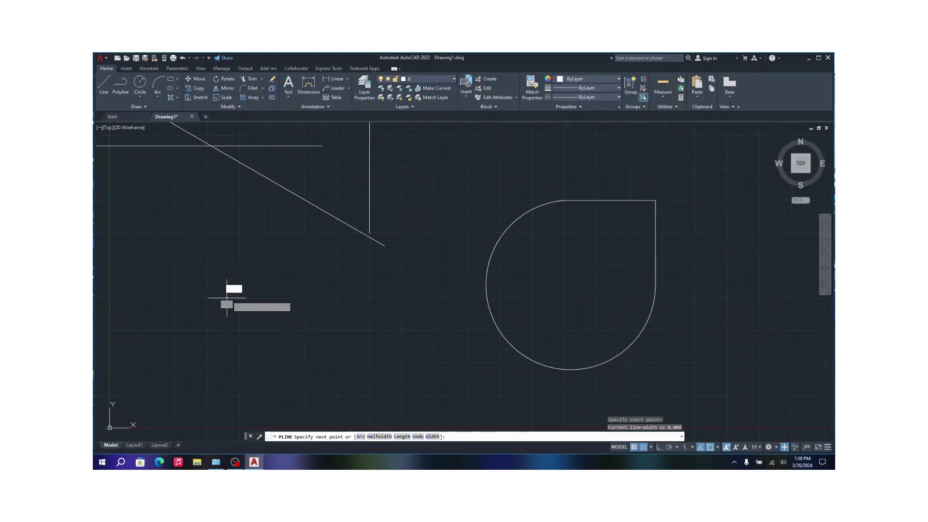
pyautogui.click(370, 299)
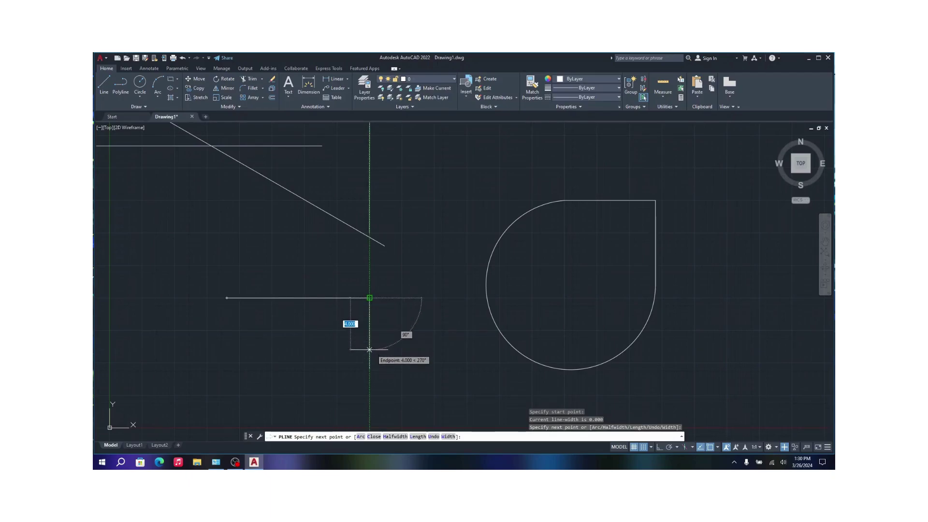
pyautogui.click(369, 356)
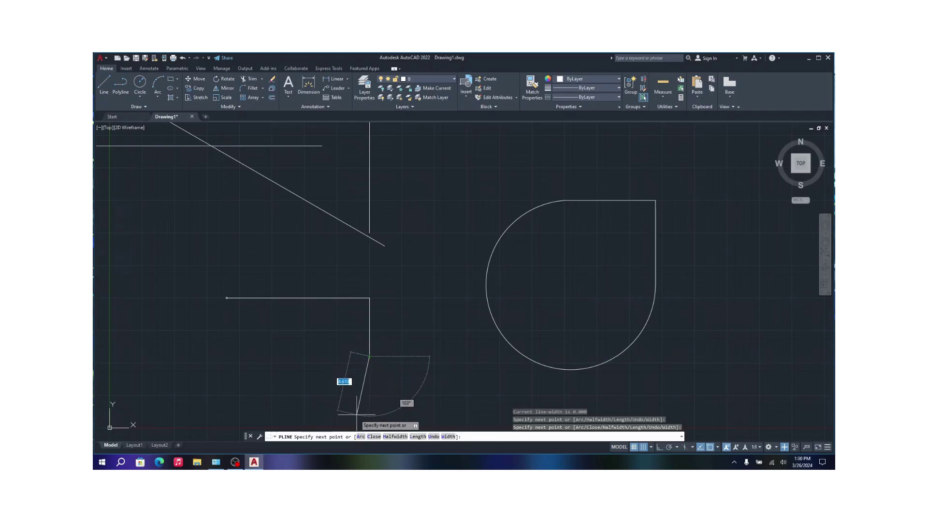
pyautogui.click(360, 437)
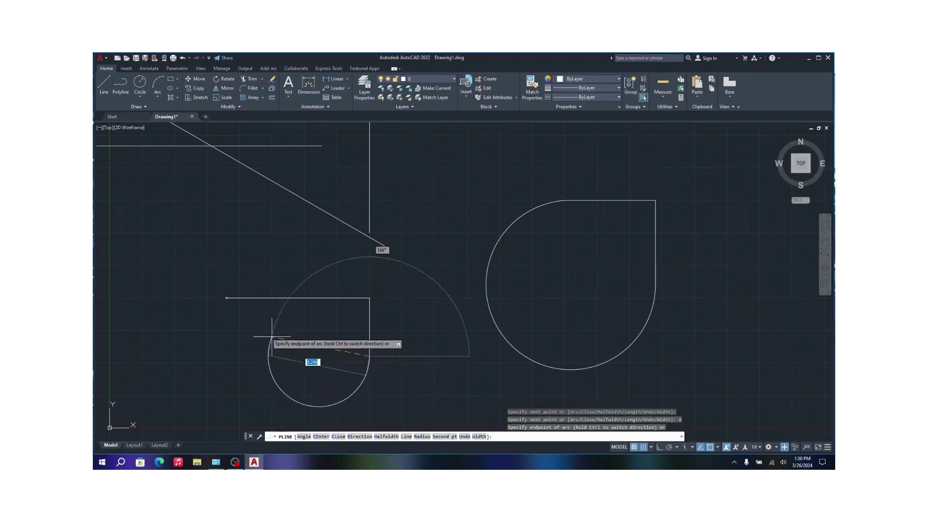
pyautogui.click(226, 298)
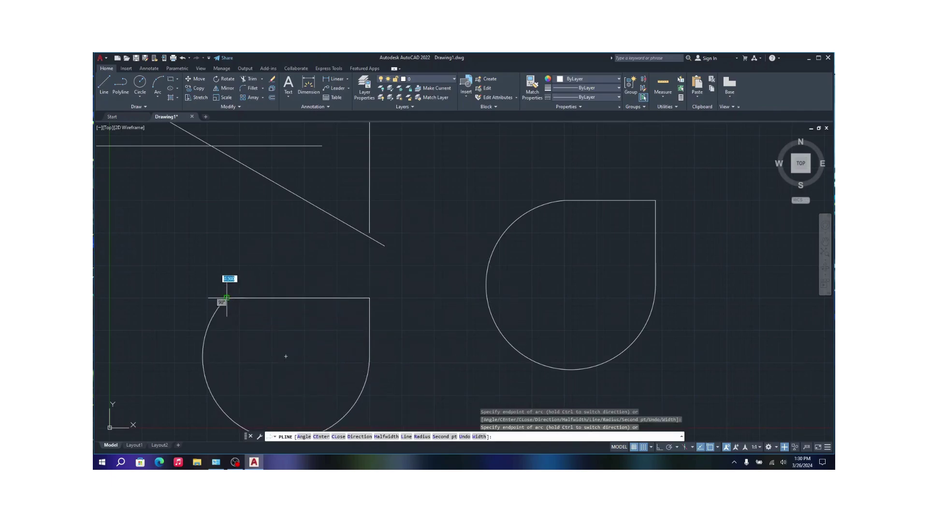
pyautogui.rightClick(415, 289)
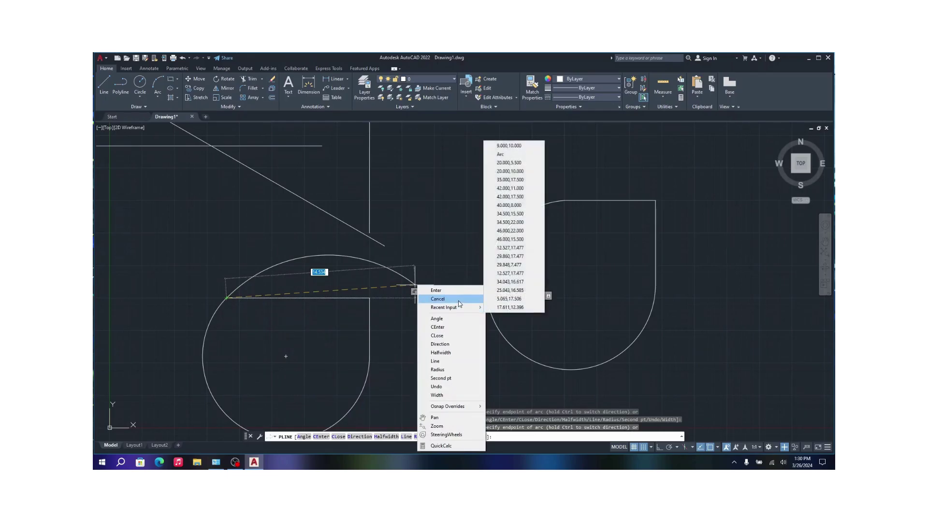
pyautogui.click(440, 299)
# Step: Erase the three loose lines above the lower-left polyline
pyautogui.scroll(-4, 235, 301)
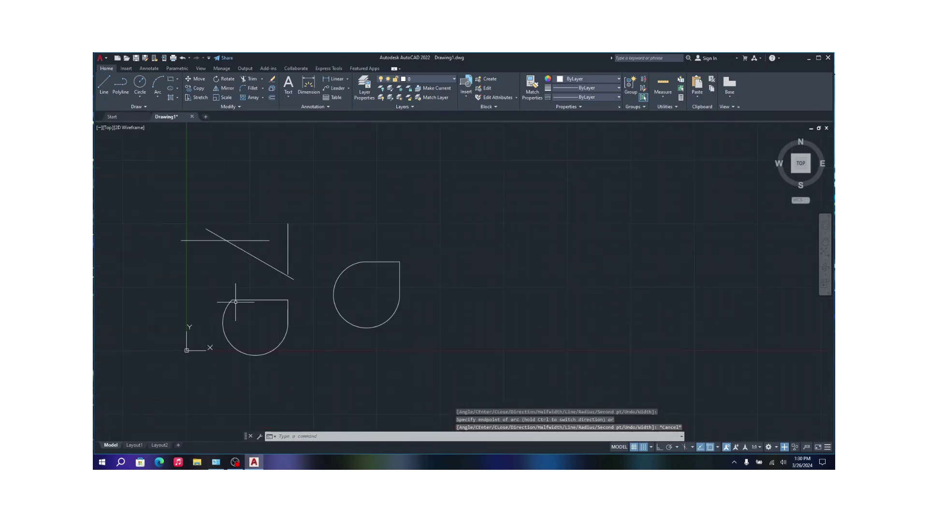
pyautogui.click(154, 207)
pyautogui.click(338, 314)
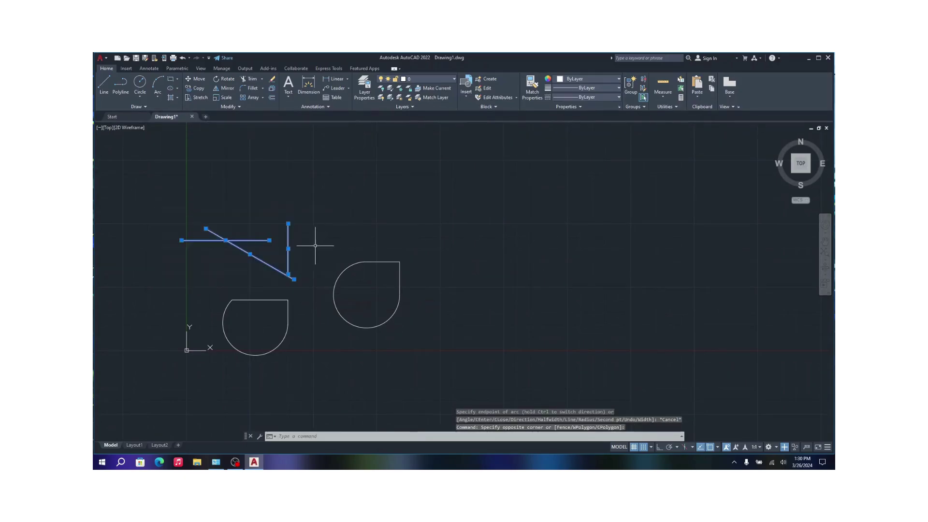
pyautogui.press('Delete')
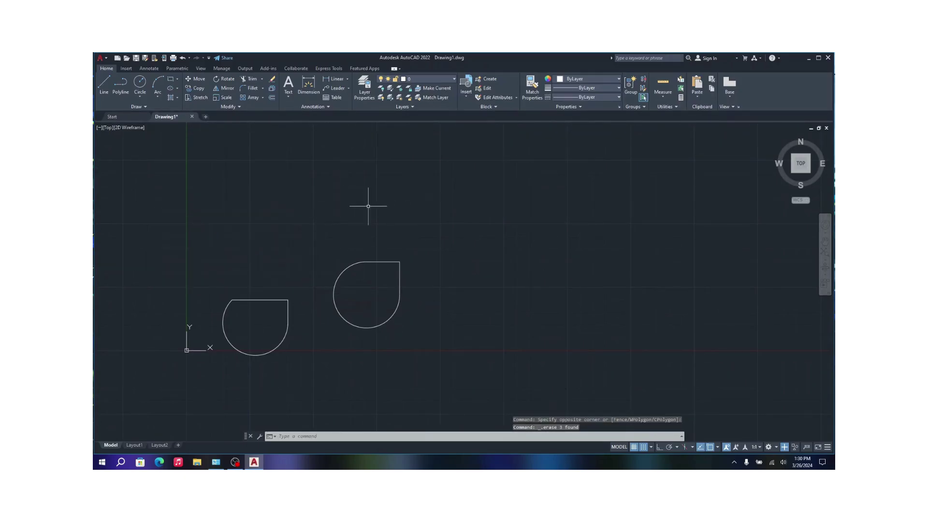
# Step: Erase both closed line-and-arc polylines to empty the drawing
pyautogui.click(190, 304)
pyautogui.click(280, 315)
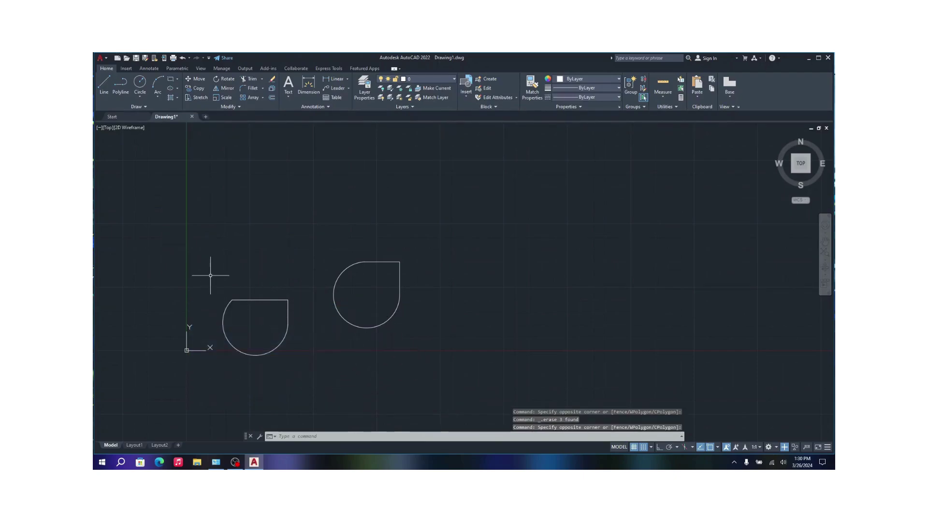
pyautogui.click(197, 272)
pyautogui.click(309, 366)
pyautogui.press('Delete')
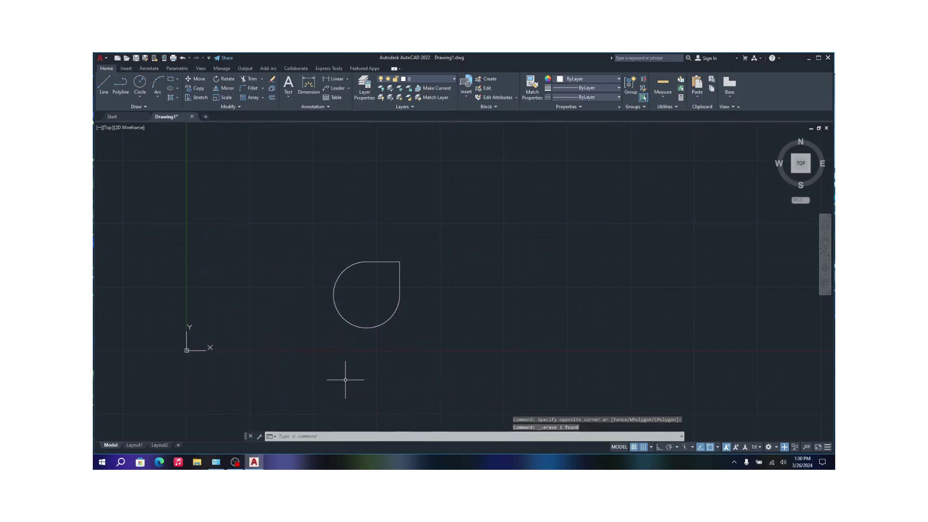
pyautogui.click(324, 224)
pyautogui.click(429, 367)
pyautogui.press('Delete')
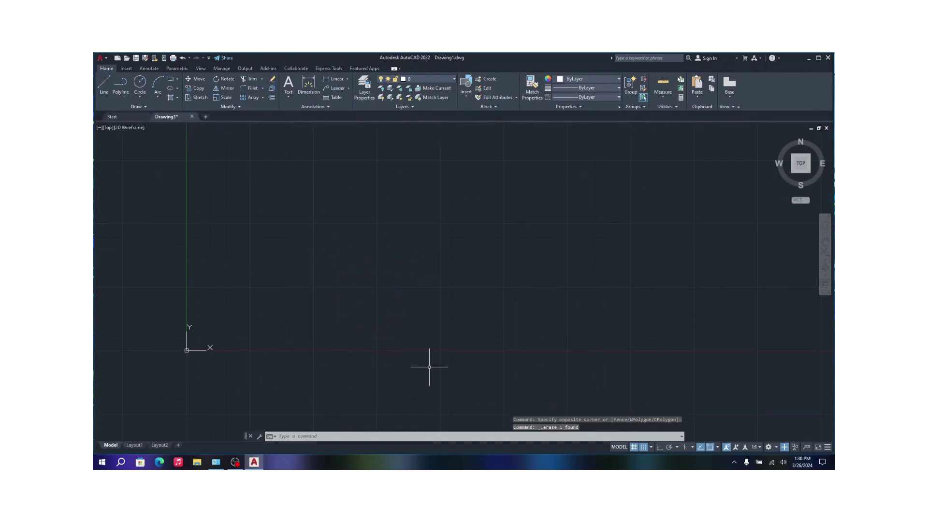
# Step: Draw a circle with a radius of about 9.5 to the upper right of the origin
pyautogui.click(139, 82)
pyautogui.click(334, 264)
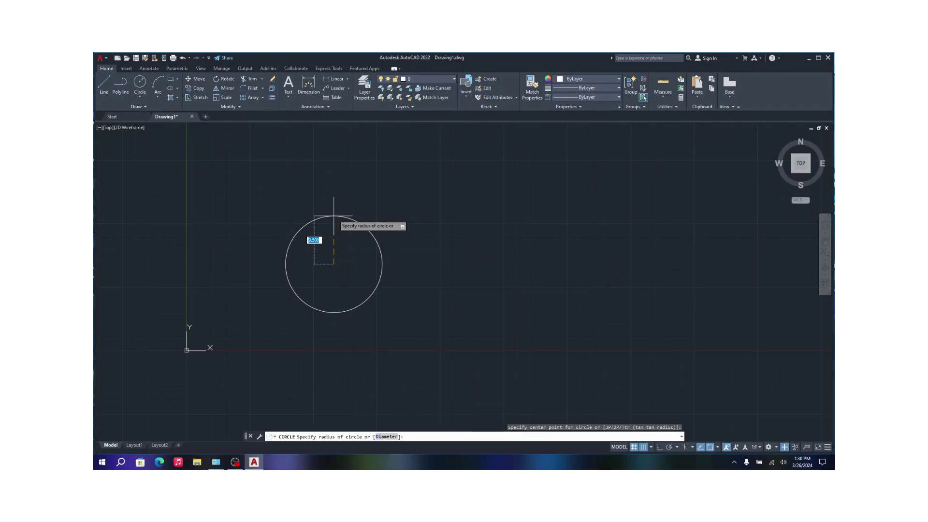
pyautogui.click(333, 216)
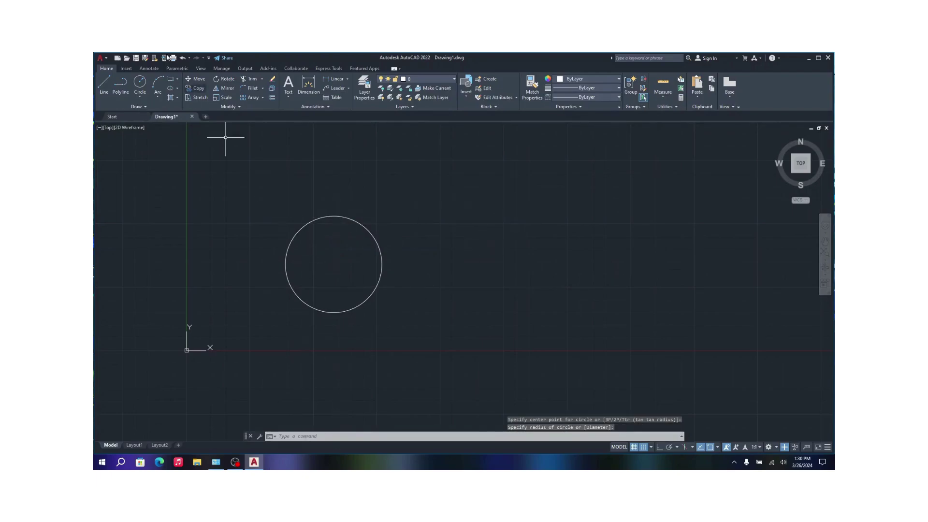
# Step: Draw a second circle to the lower right of the first one using the Diameter option with a diameter of 15
pyautogui.click(141, 83)
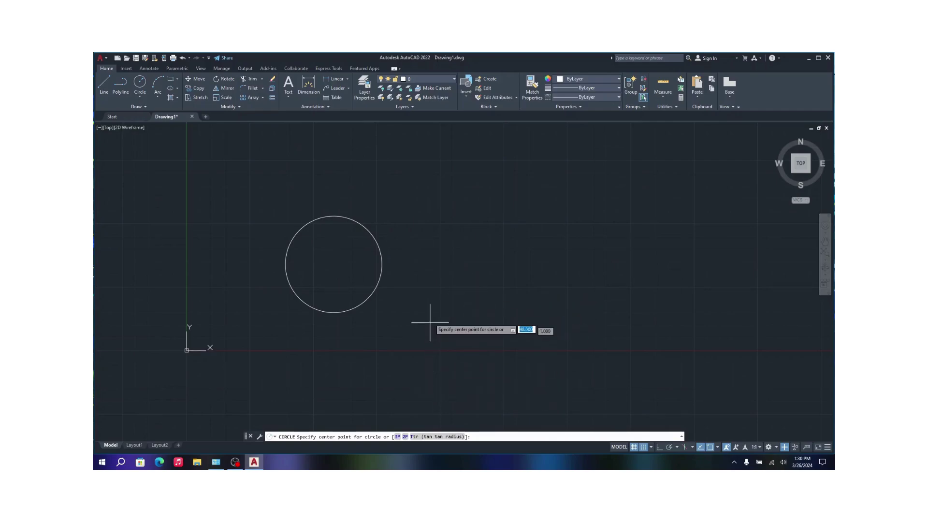
pyautogui.click(435, 289)
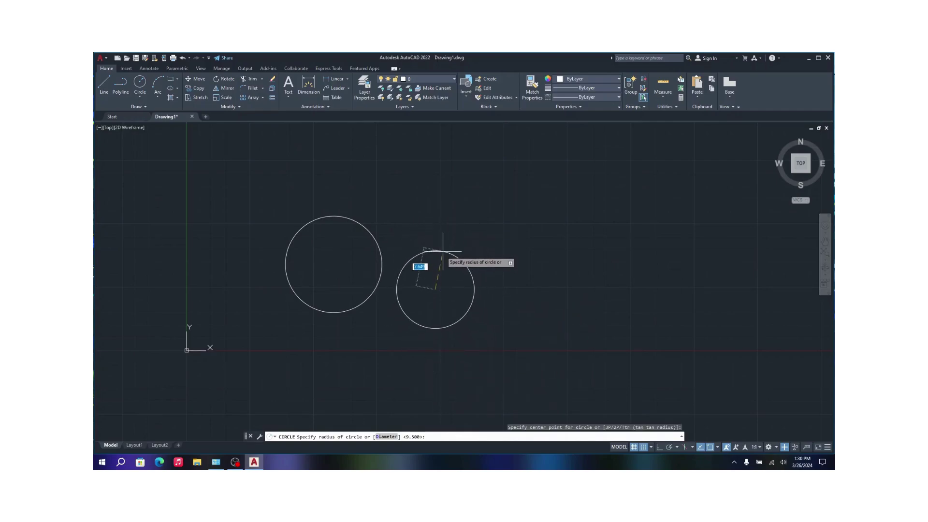
pyautogui.write('D')
pyautogui.press('Return')
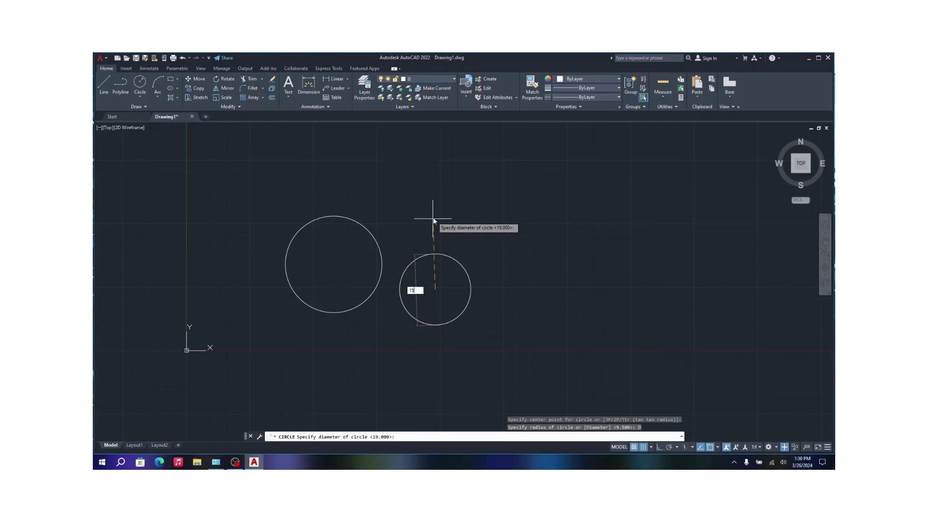
pyautogui.press('Return')
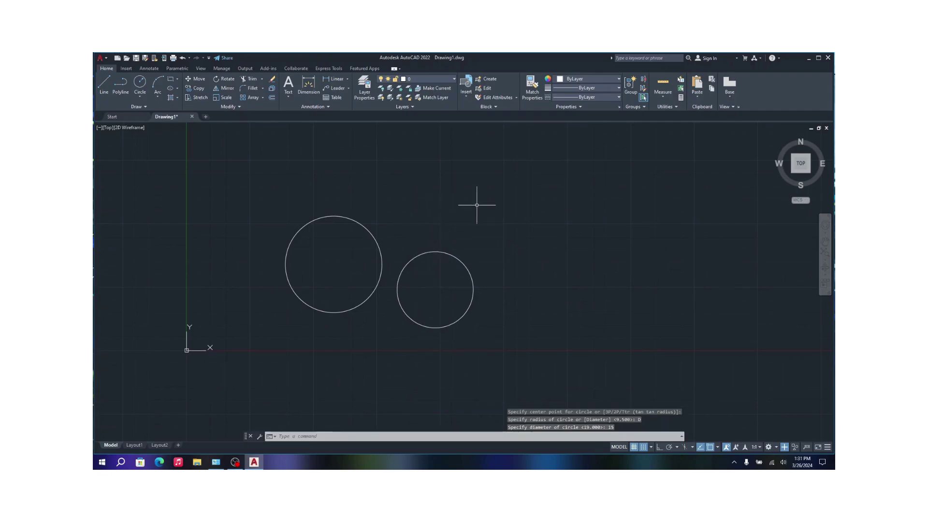
# Step: Draw a 2-Point circle whose diameter runs from the larger circle's center to the smaller circle's center
pyautogui.click(137, 101)
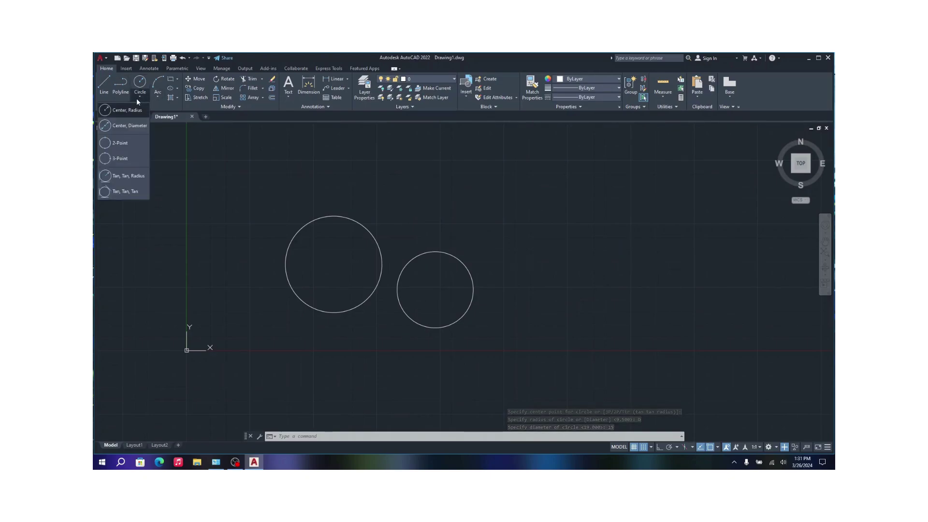
pyautogui.click(143, 147)
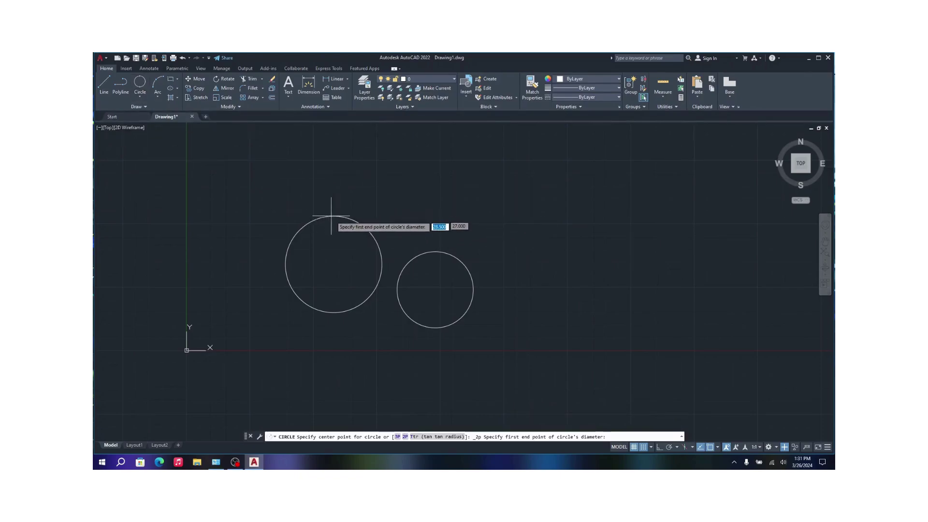
pyautogui.click(334, 264)
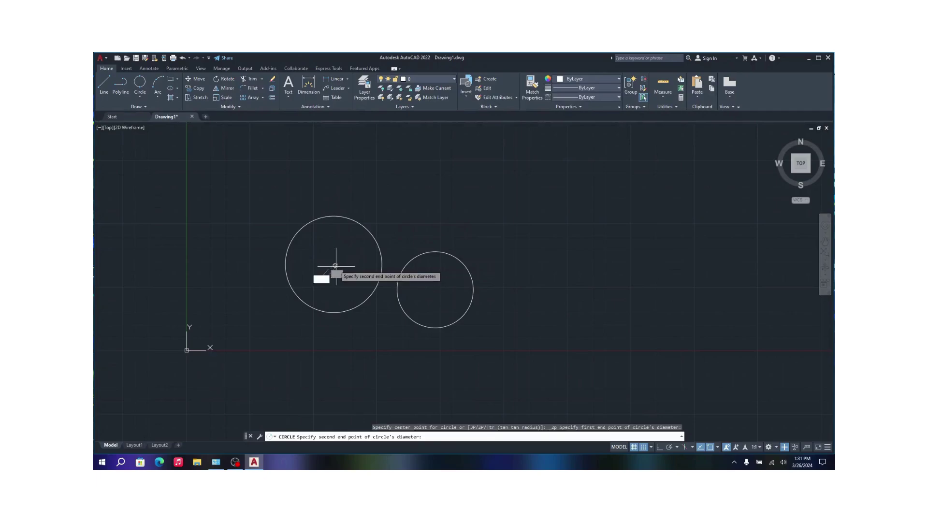
pyautogui.click(435, 290)
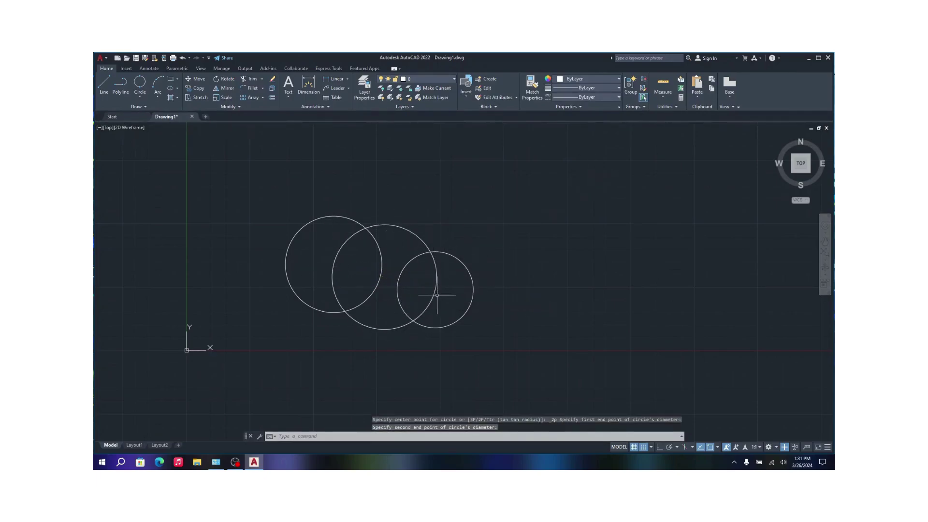
# Step: Draw a vertical line and a connected horizontal line forming an L shape above the three circles
pyautogui.click(137, 99)
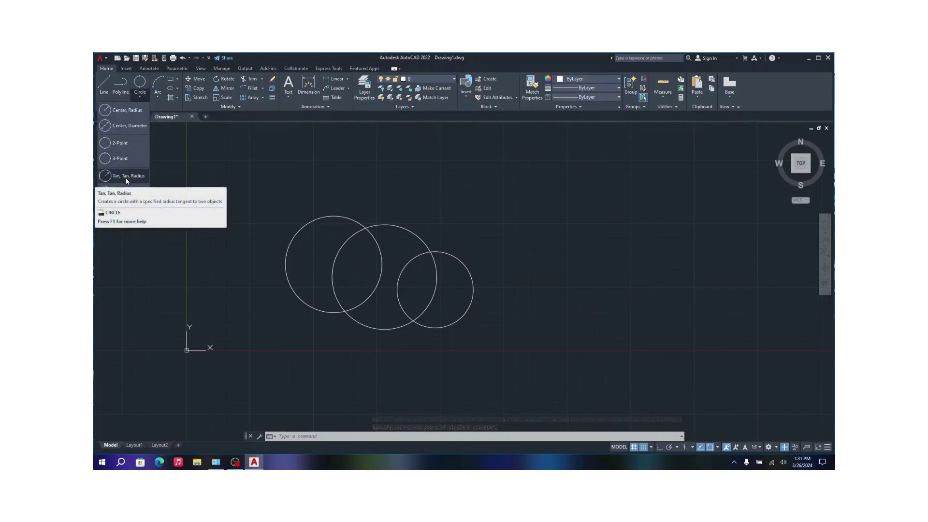
pyautogui.click(99, 85)
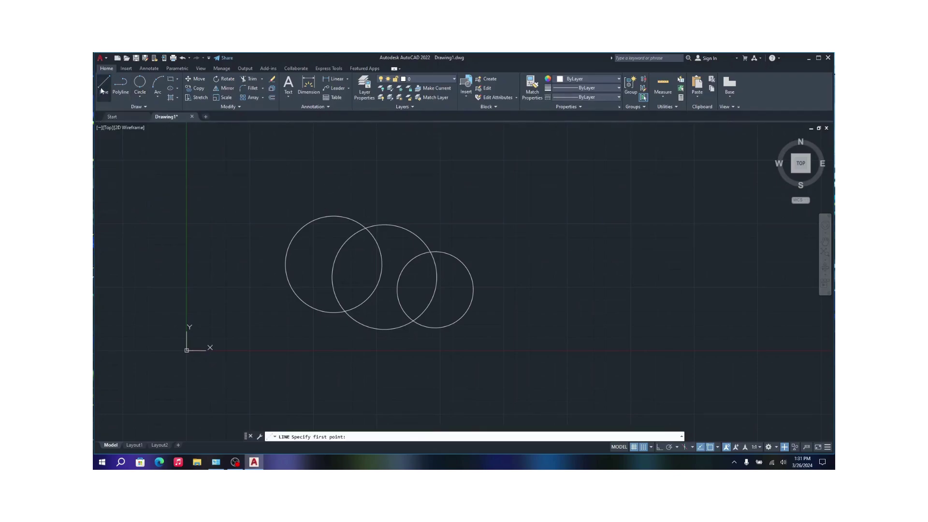
pyautogui.click(313, 135)
pyautogui.click(313, 208)
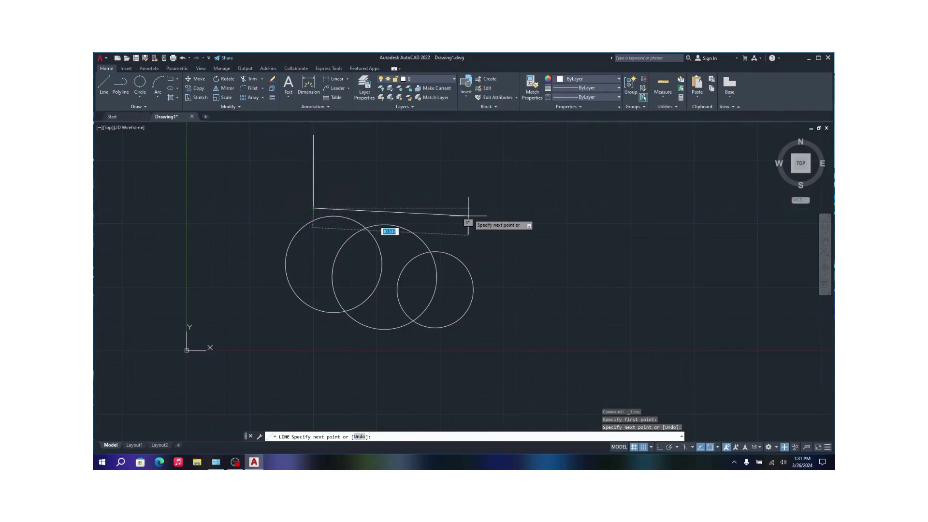
pyautogui.click(471, 209)
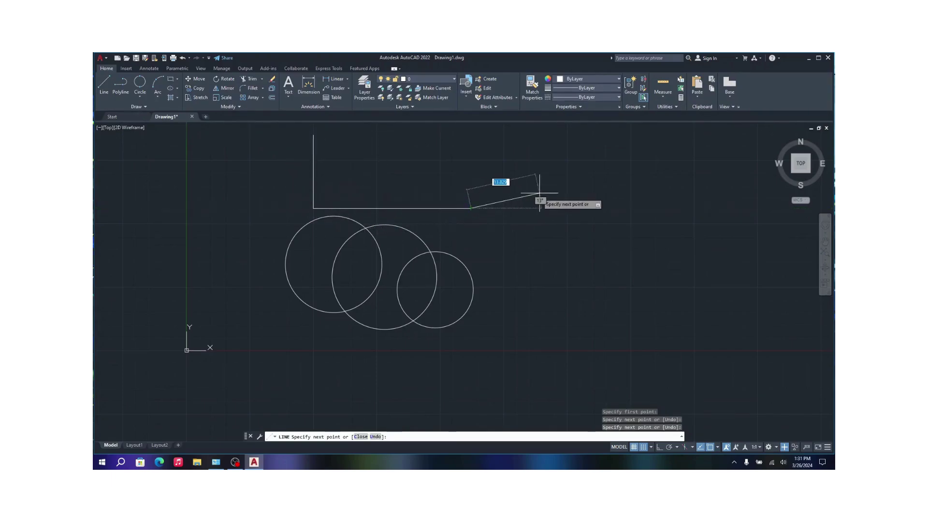
pyautogui.press('Escape')
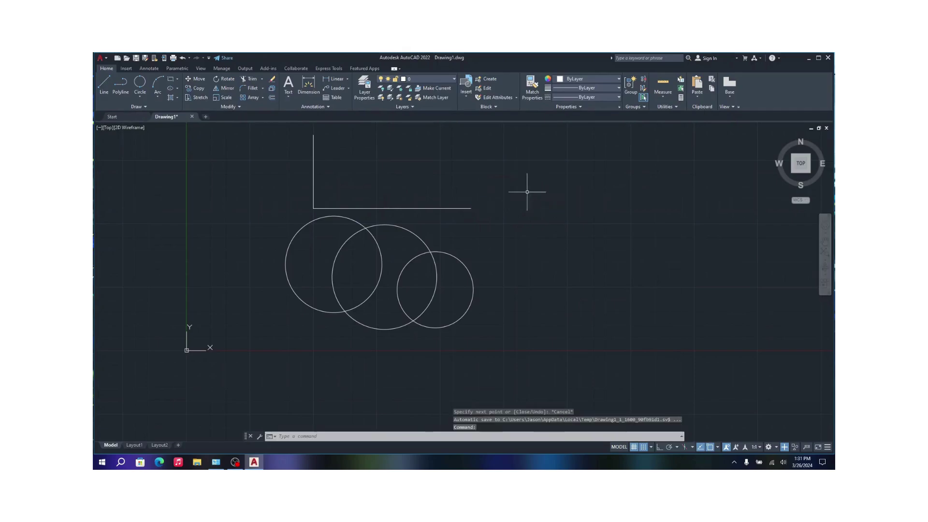
# Step: Draw a Tan, Tan, Radius circle with radius 10, tangent to the horizontal and vertical lines of the L shape
pyautogui.click(141, 97)
pyautogui.click(126, 176)
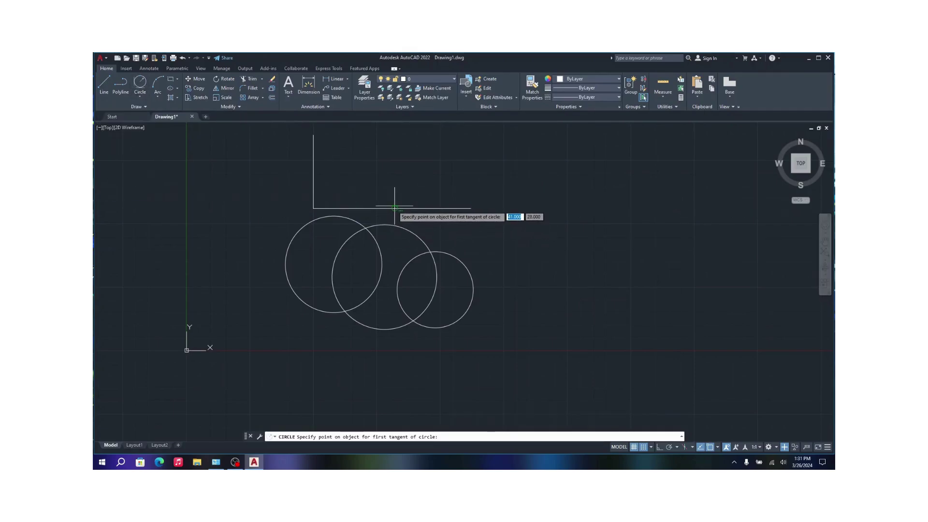
pyautogui.click(395, 209)
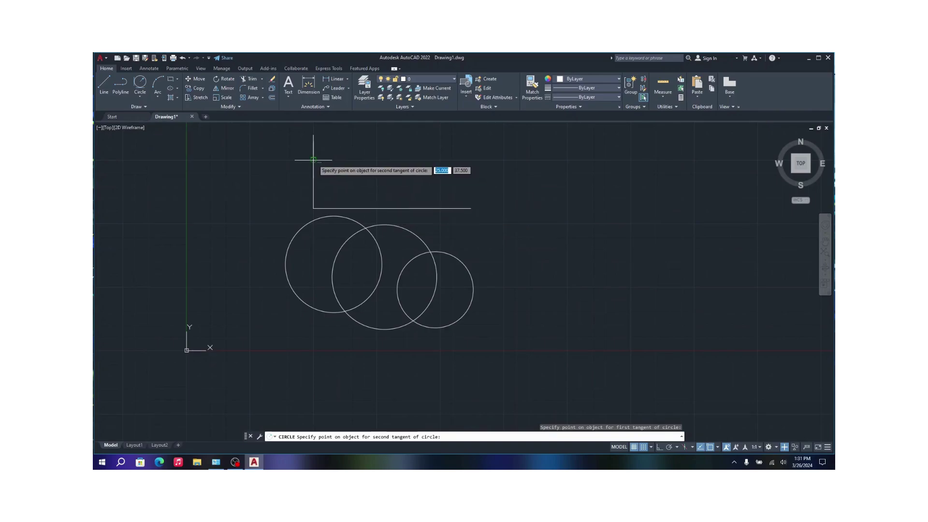
pyautogui.click(313, 160)
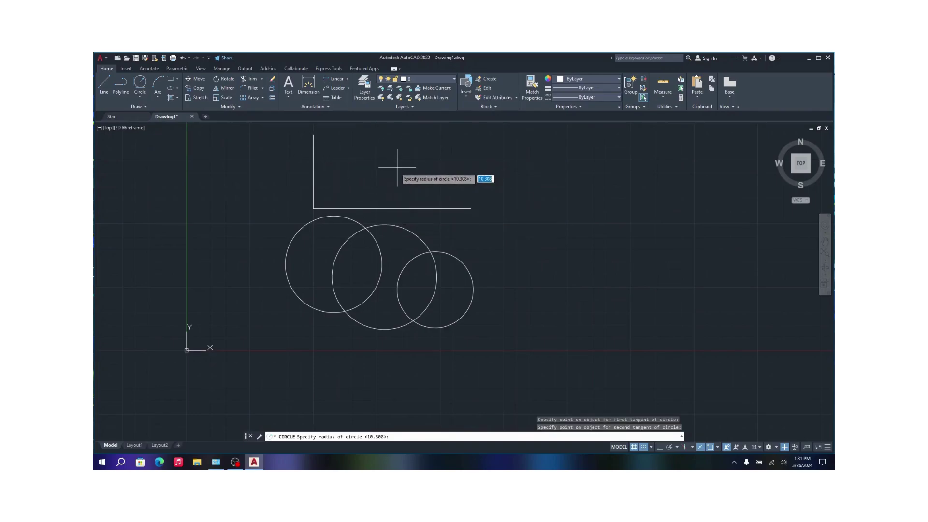
pyautogui.press('Return')
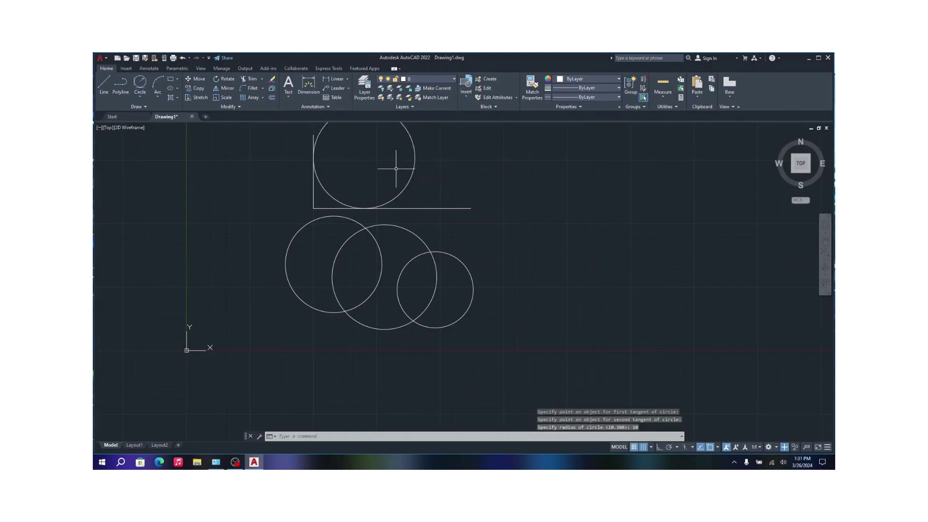
pyautogui.click(457, 296)
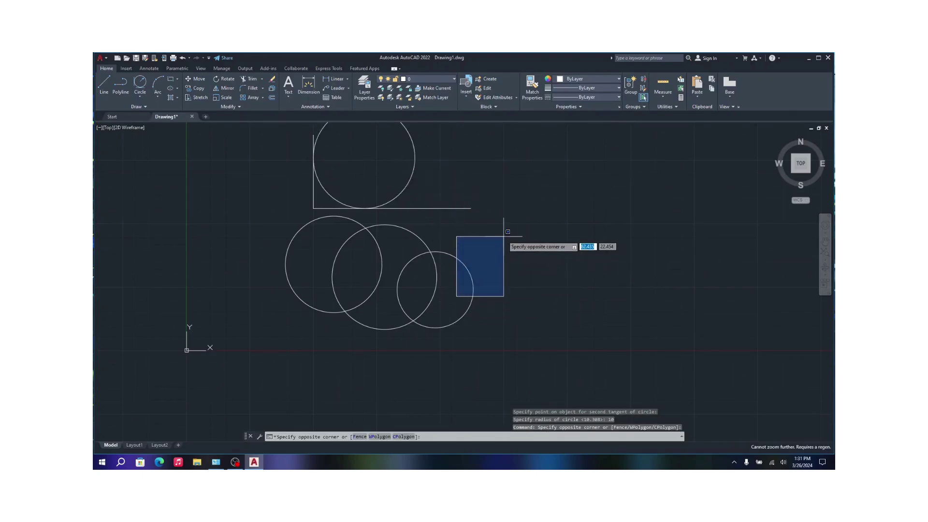
pyautogui.rightClick(486, 218)
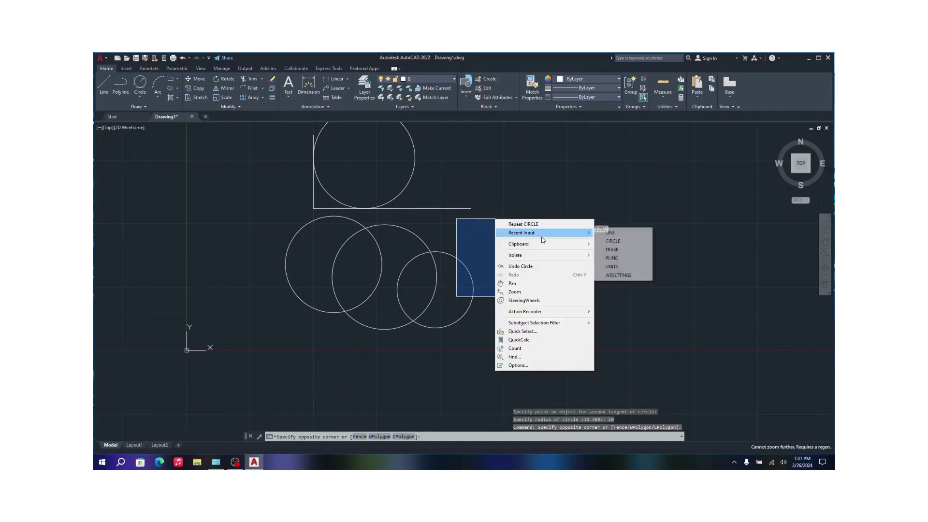
pyautogui.rightClick(477, 224)
pyautogui.press('Escape')
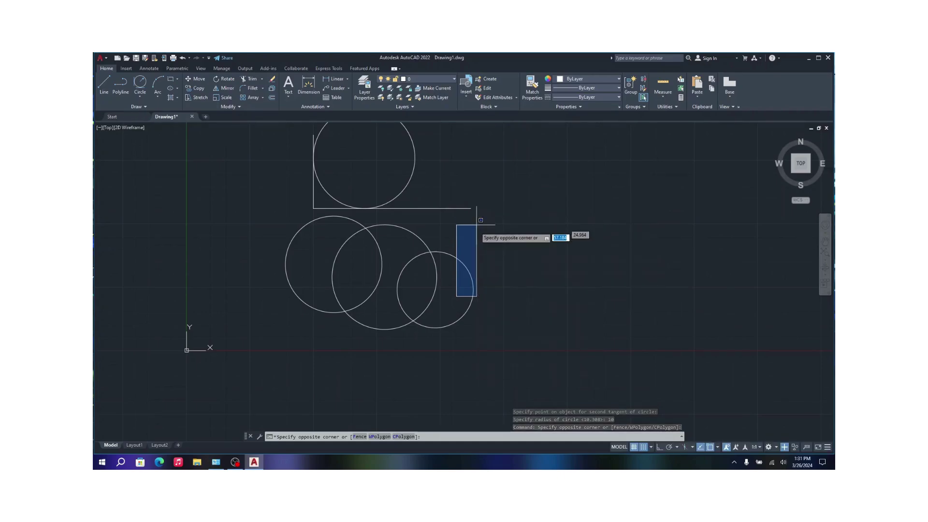
pyautogui.click(513, 297)
# Step: Erase the two lines and all four circles to empty the drawing
pyautogui.scroll(-2, 529, 265)
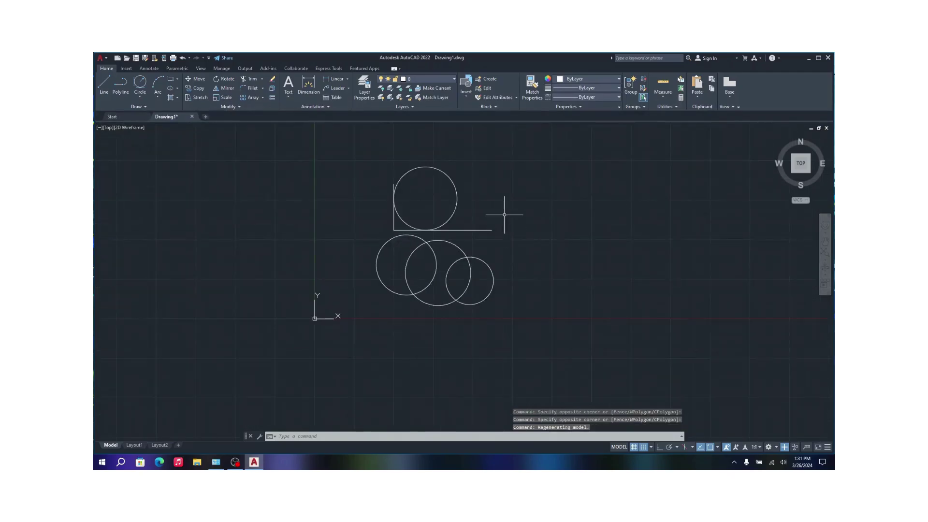
pyautogui.scroll(2, 486, 150)
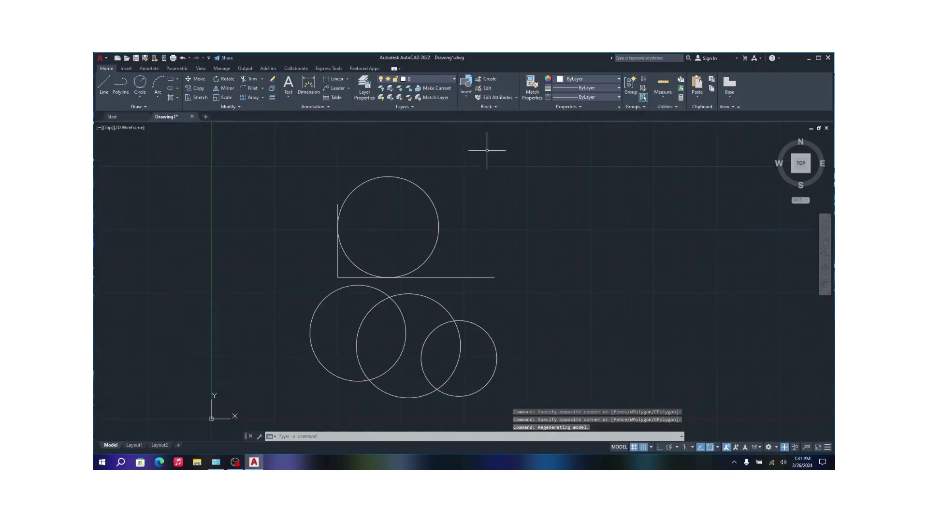
pyautogui.click(259, 178)
pyautogui.click(566, 415)
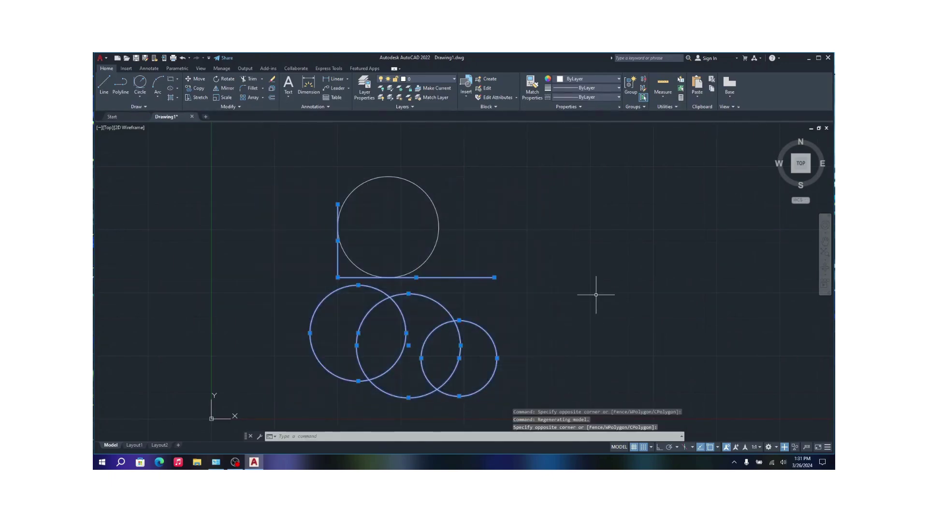
pyautogui.press('Delete')
pyautogui.click(296, 145)
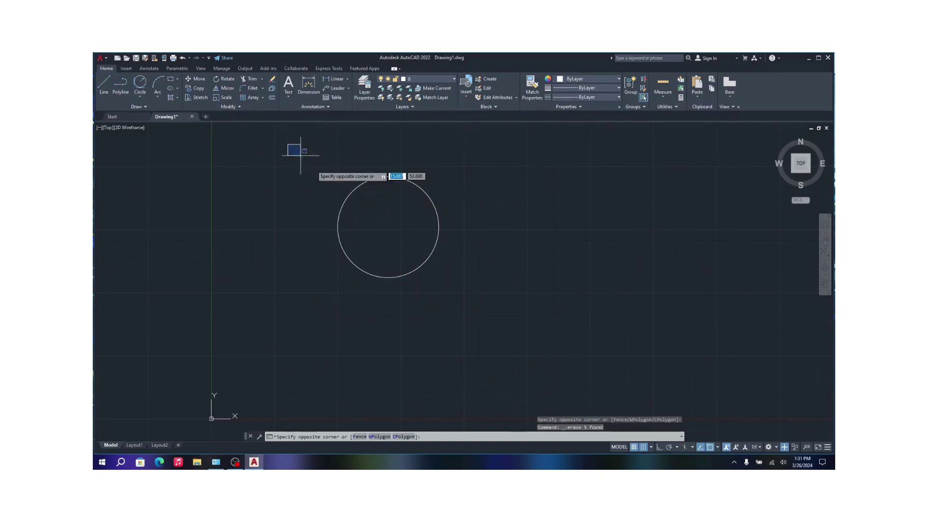
pyautogui.click(505, 369)
pyautogui.press('Delete')
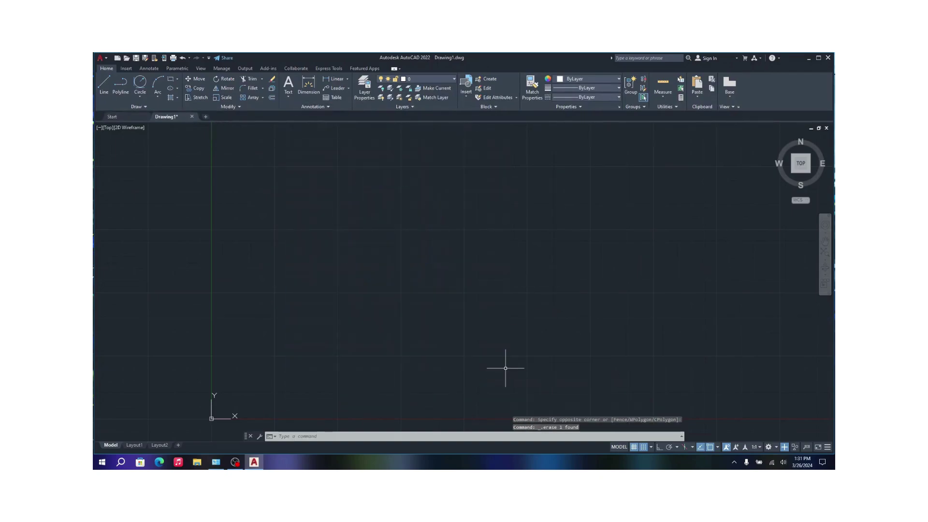
# Step: Draw a closed outline of six lines with an inward notch at its upper left, starting with a horizontal top line about 18 units long
pyautogui.click(103, 83)
pyautogui.click(287, 166)
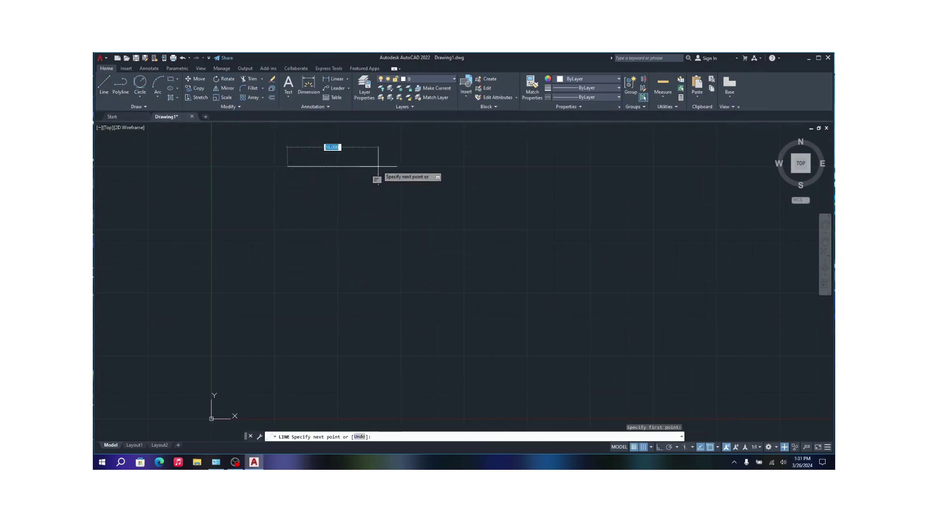
pyautogui.click(378, 166)
pyautogui.click(384, 262)
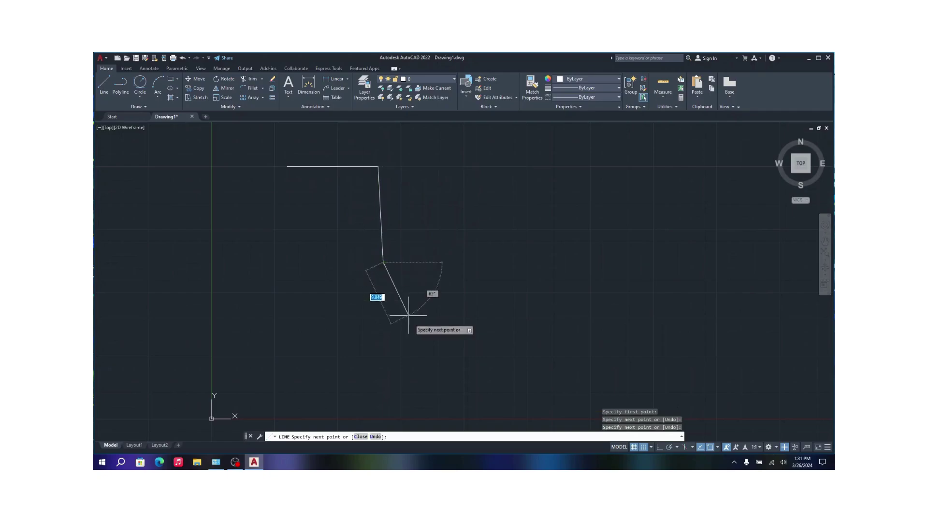
pyautogui.click(277, 323)
pyautogui.click(272, 235)
pyautogui.click(330, 195)
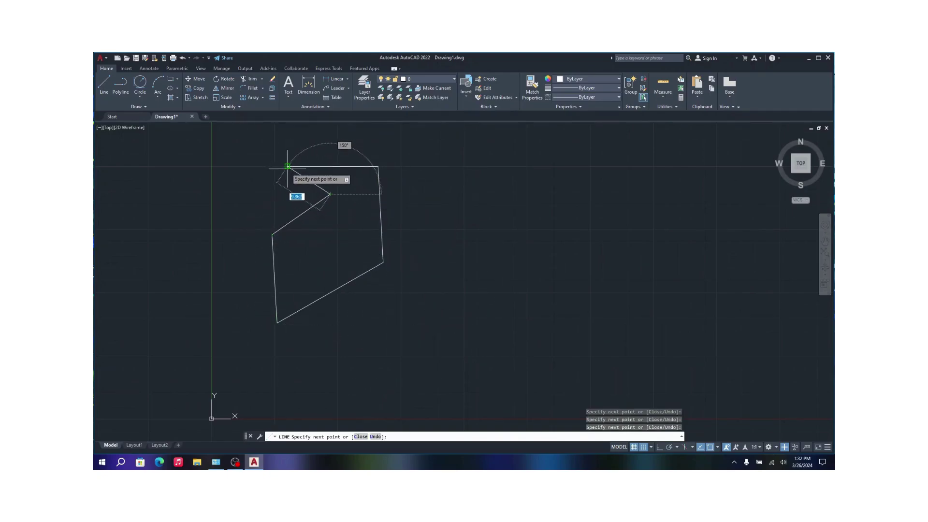
pyautogui.rightClick(324, 135)
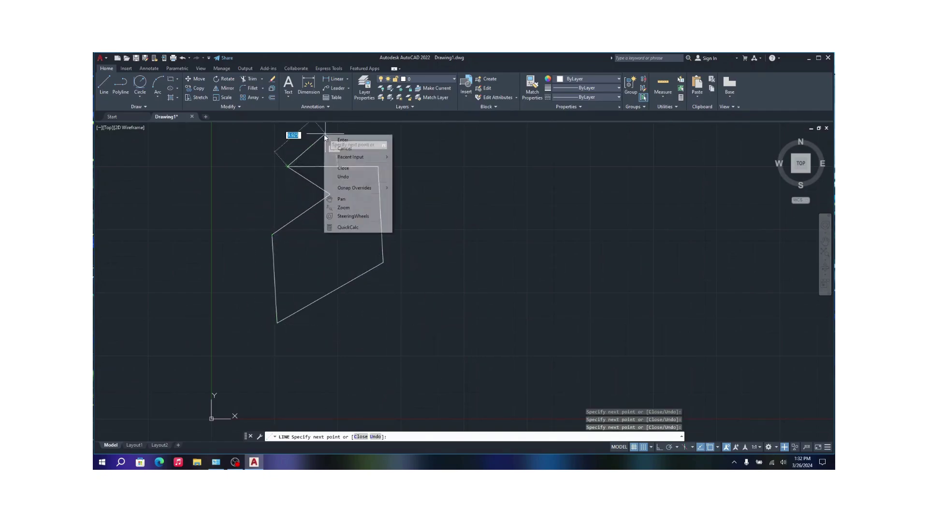
pyautogui.click(349, 150)
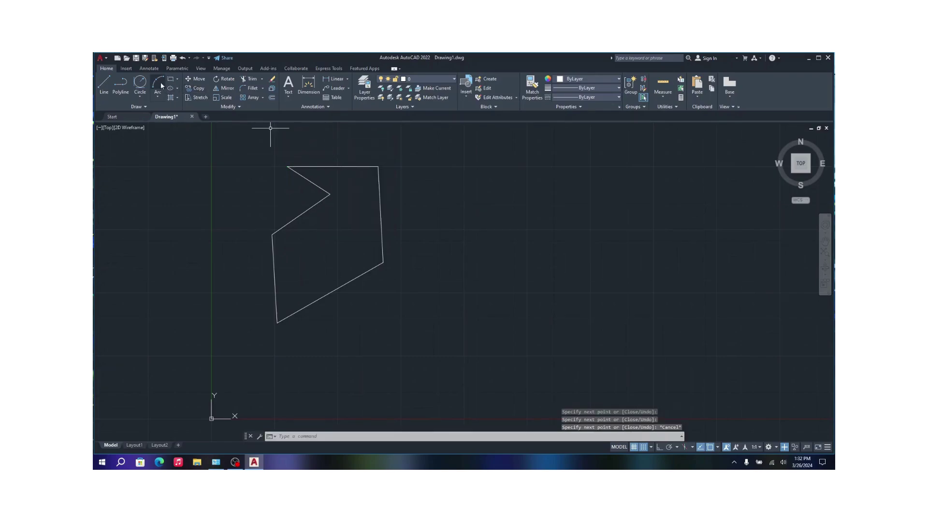
# Step: Draw a Start, End, Radius arc with radius 20 from the notch's upper corner to its lower corner
pyautogui.click(158, 98)
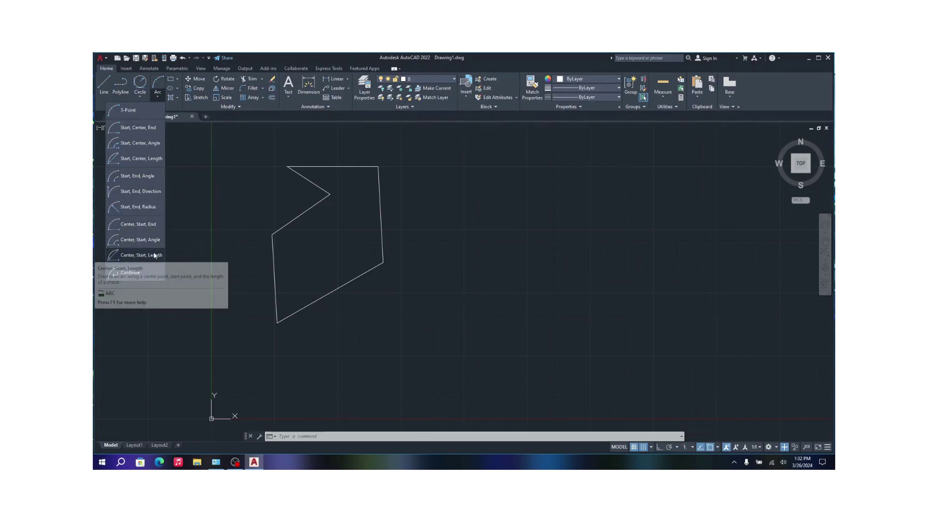
pyautogui.click(148, 207)
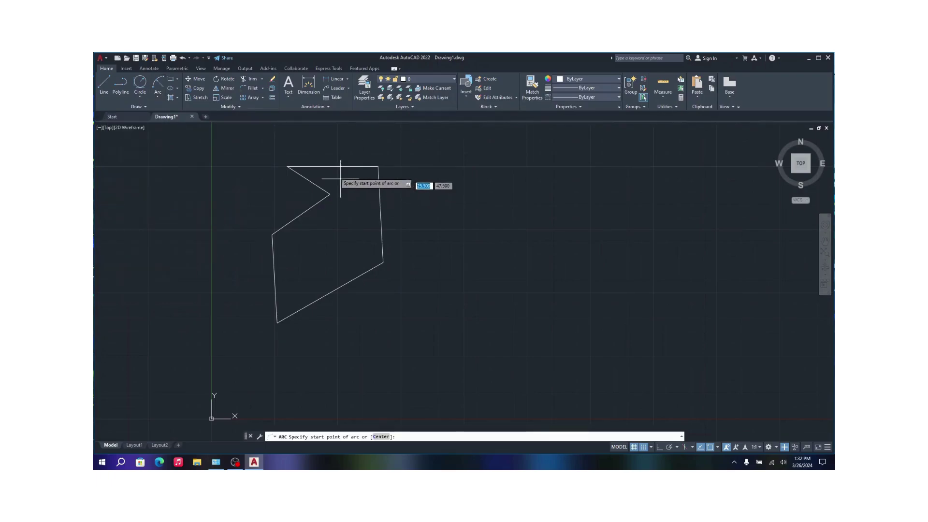
pyautogui.click(288, 166)
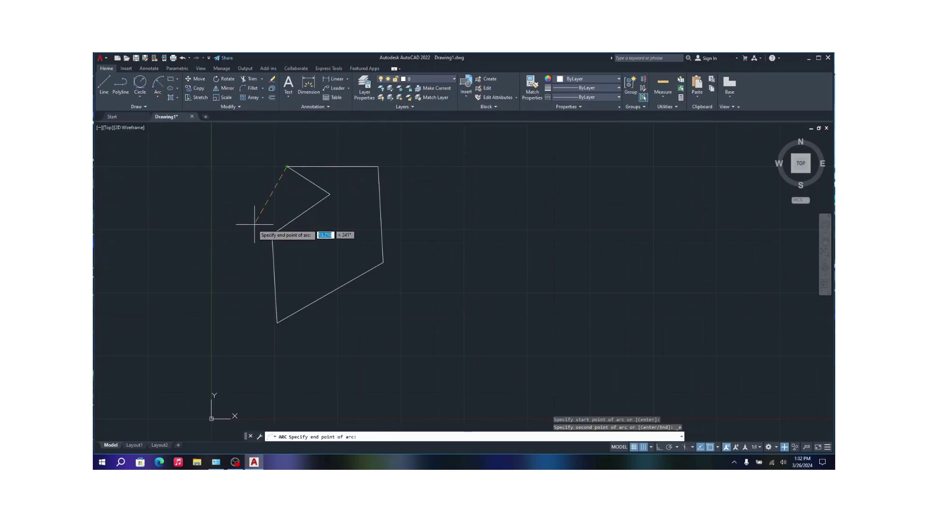
pyautogui.click(272, 234)
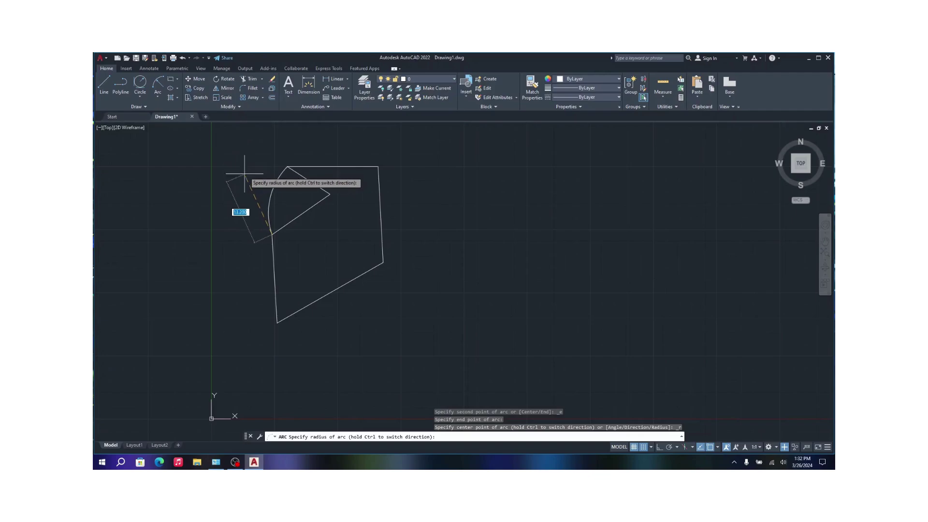
pyautogui.write('20')
pyautogui.press('Return')
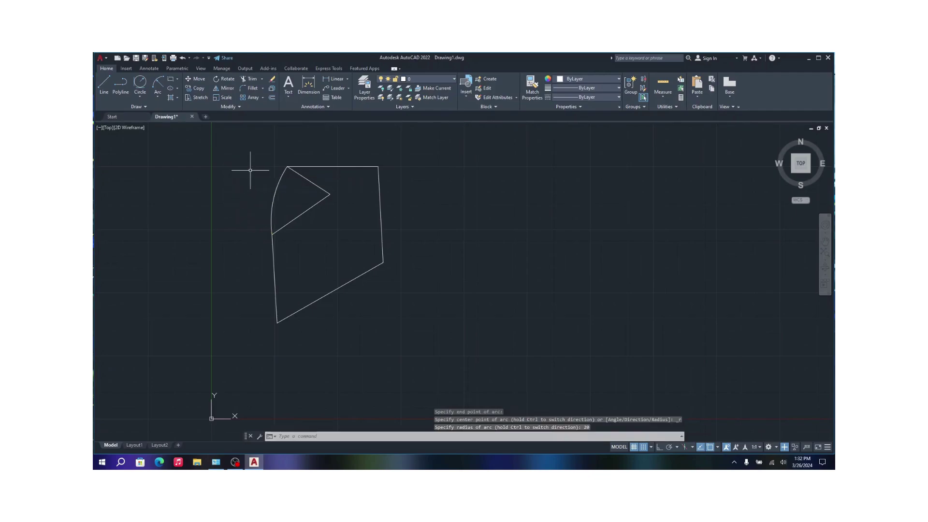
# Step: Erase the six-line outline and its arc to empty the drawing
pyautogui.click(248, 146)
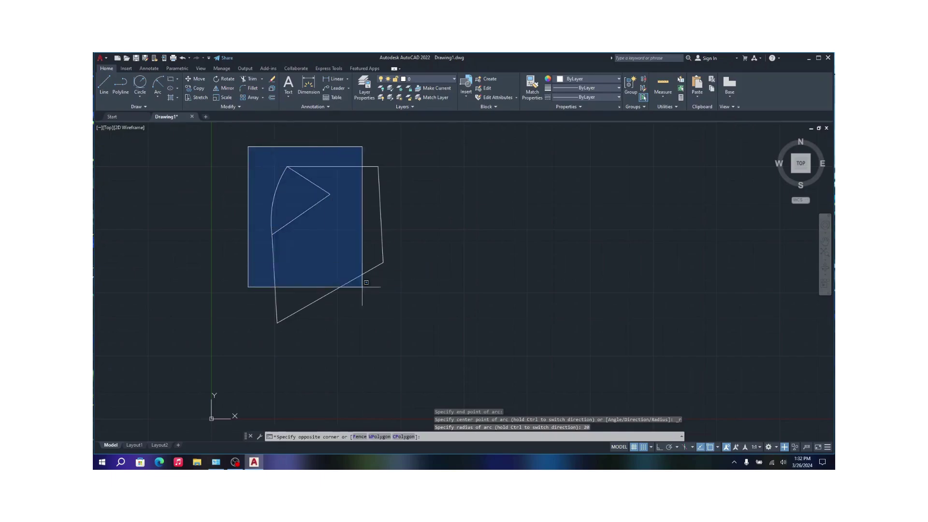
pyautogui.click(423, 356)
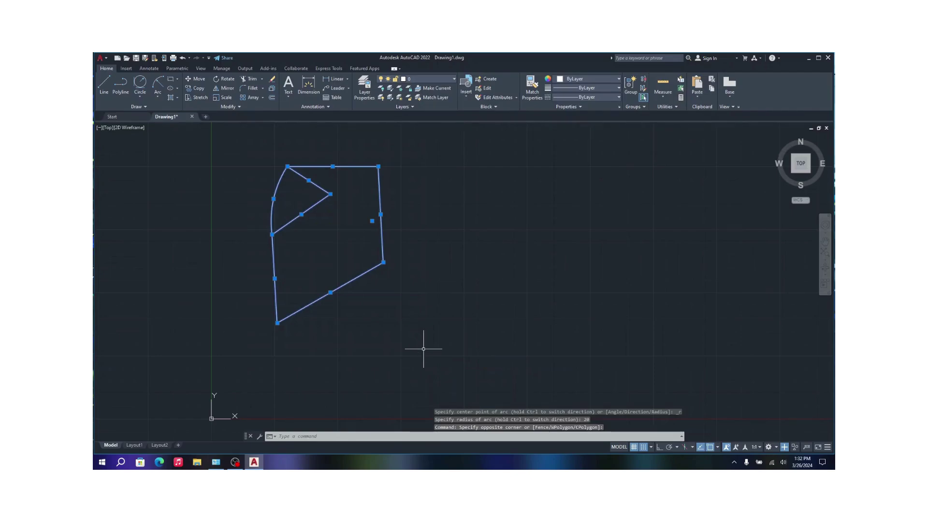
pyautogui.press('Delete')
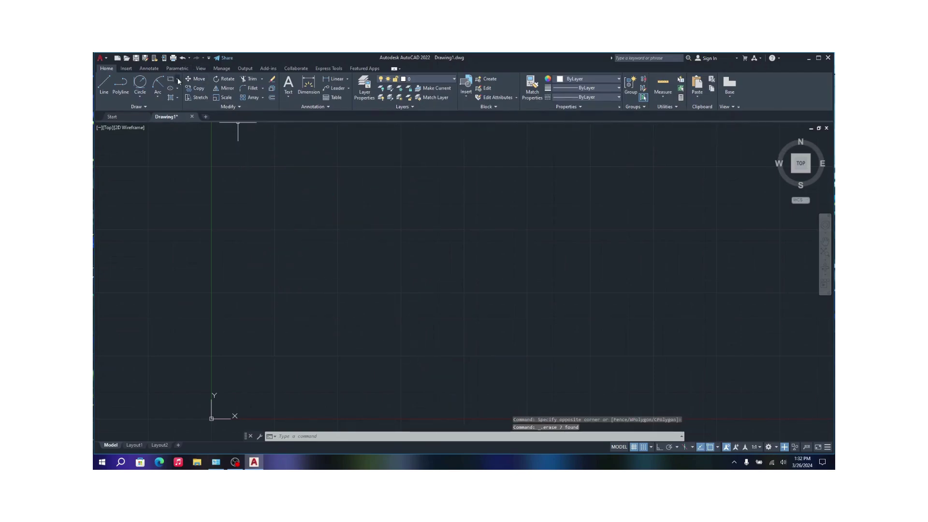
# Step: Draw a wide horizontal rectangle by two opposite corners near the middle of the empty drawing area
pyautogui.click(178, 79)
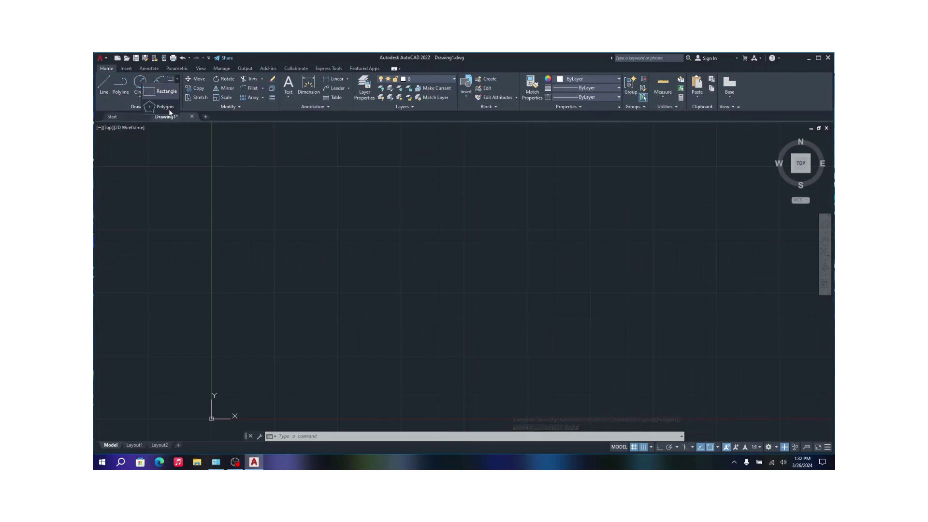
pyautogui.click(177, 91)
pyautogui.click(294, 209)
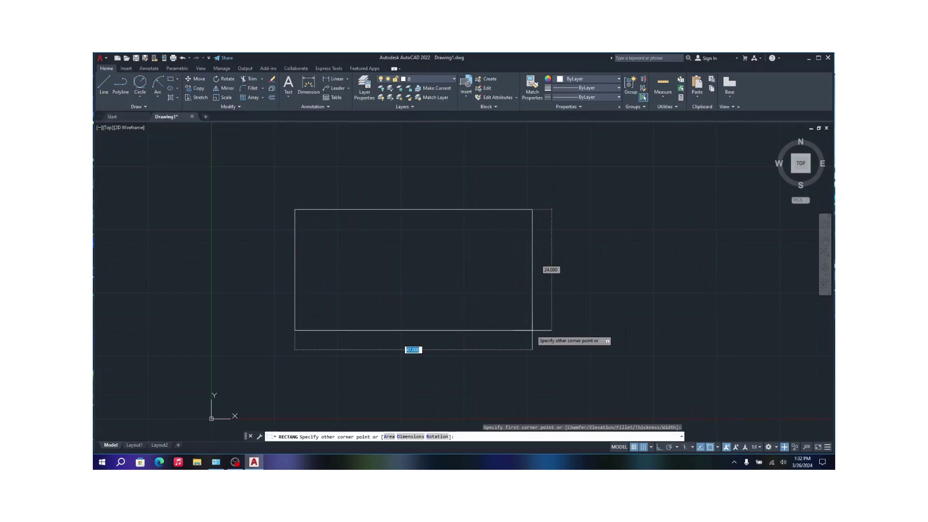
pyautogui.press('Tab')
pyautogui.press('Tab')
pyautogui.click(496, 293)
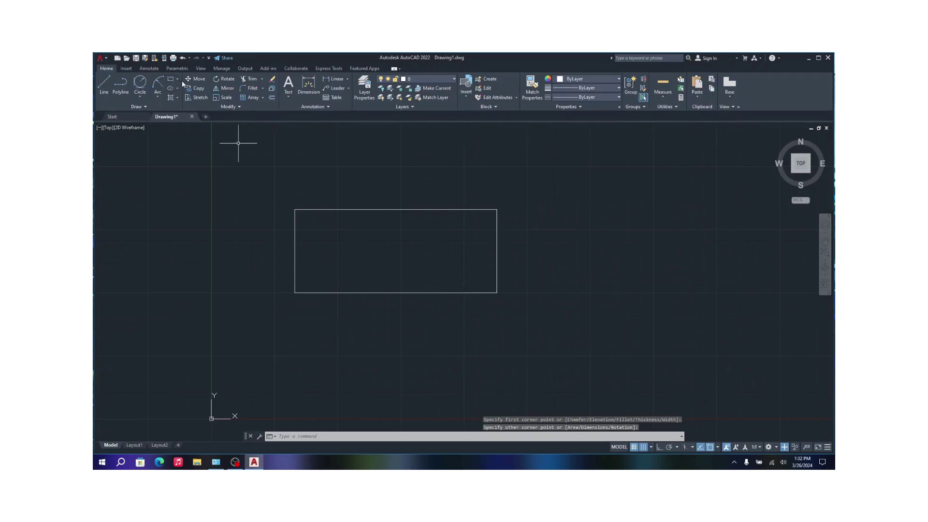
# Step: Draw a 10-sided polygon, inscribed in a circle, in the free space to the right of the rectangle
pyautogui.click(168, 108)
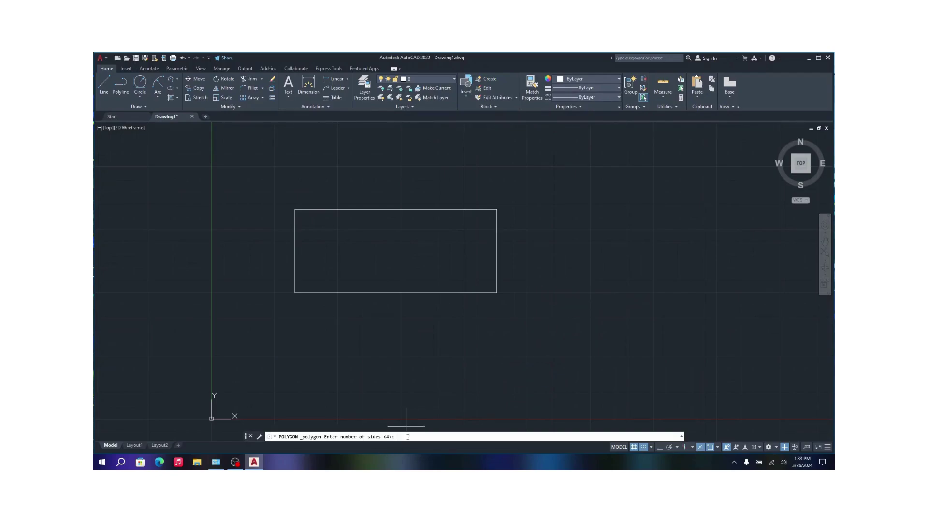
pyautogui.press('Return')
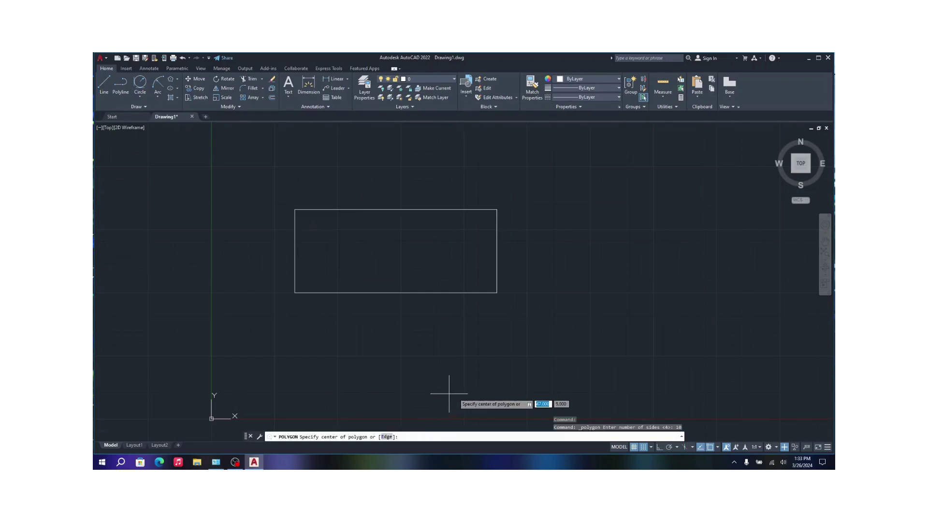
pyautogui.click(592, 249)
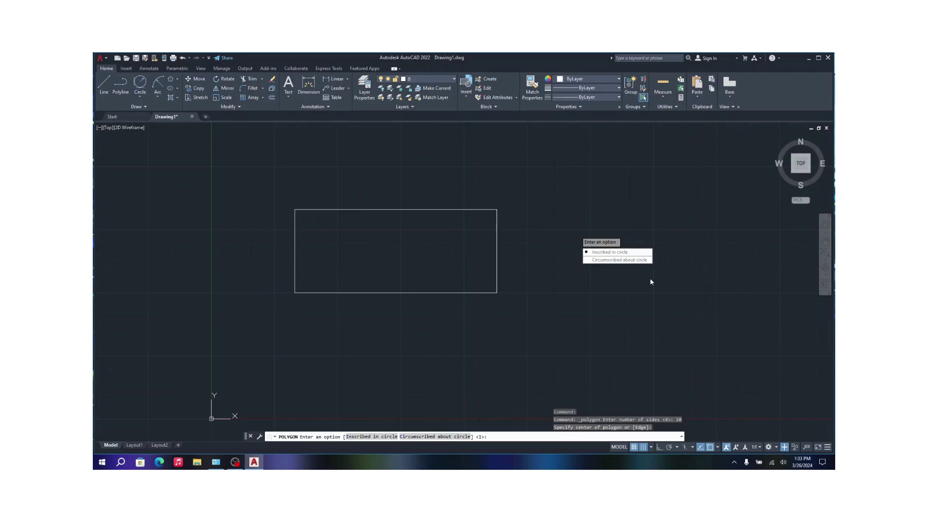
pyautogui.click(627, 253)
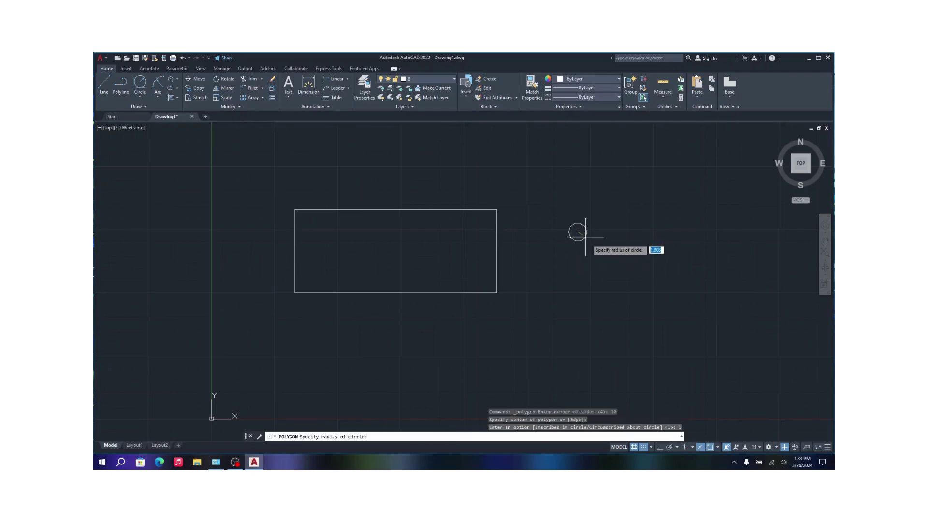
pyautogui.click(595, 269)
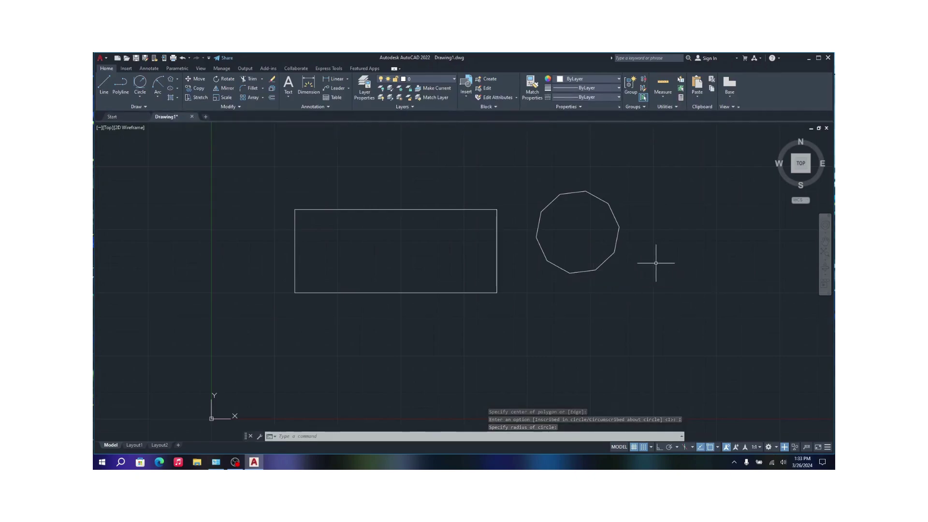
# Step: Draw a wide, flat horizontal ellipse by its center and two axis distances, just above the rectangle
pyautogui.click(175, 87)
pyautogui.click(178, 88)
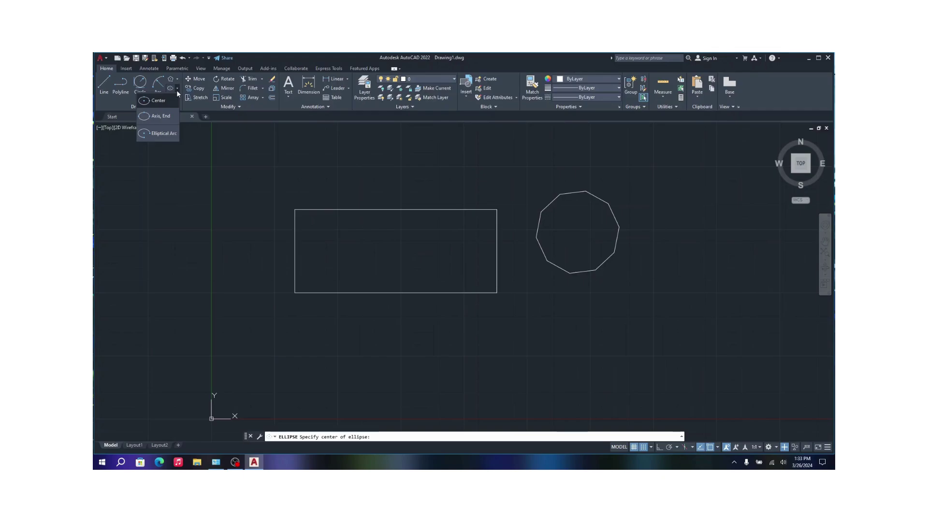
pyautogui.click(157, 100)
pyautogui.click(355, 169)
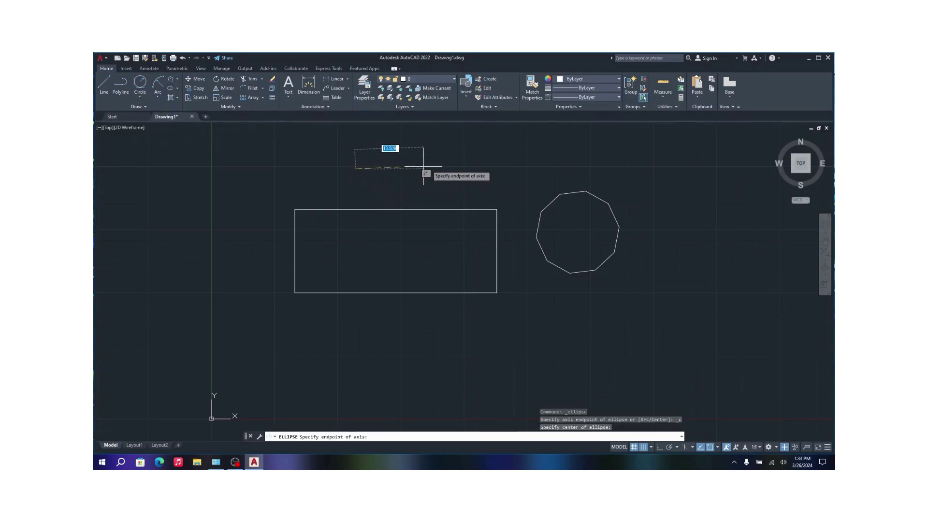
pyautogui.click(464, 169)
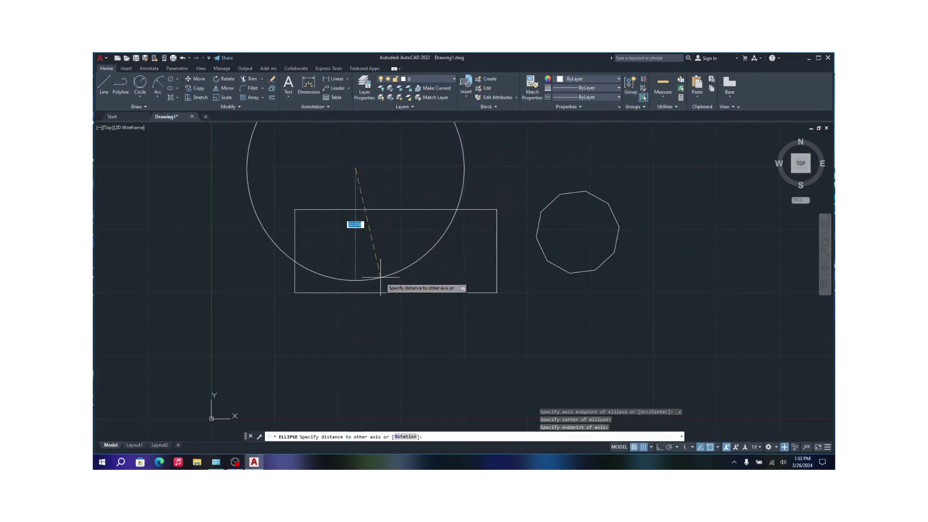
pyautogui.click(388, 170)
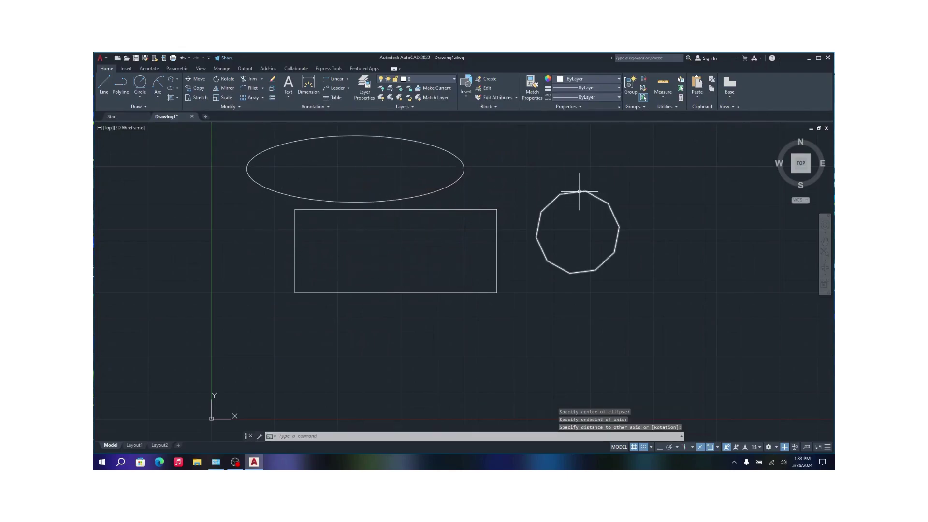
# Step: Draw a U-shaped elliptical arc whose axis runs from the rectangle's upper-right corner to the polygon's top vertex, keeping the lower part
pyautogui.click(178, 88)
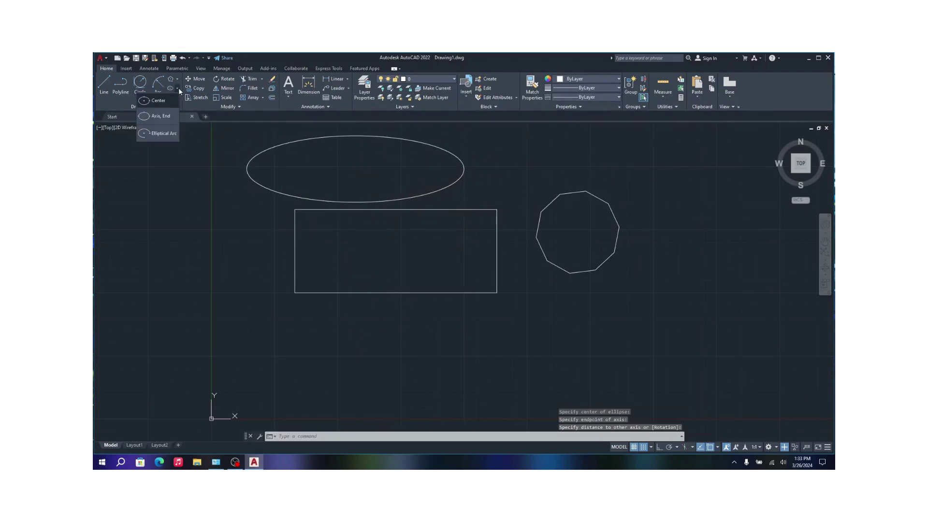
pyautogui.click(158, 134)
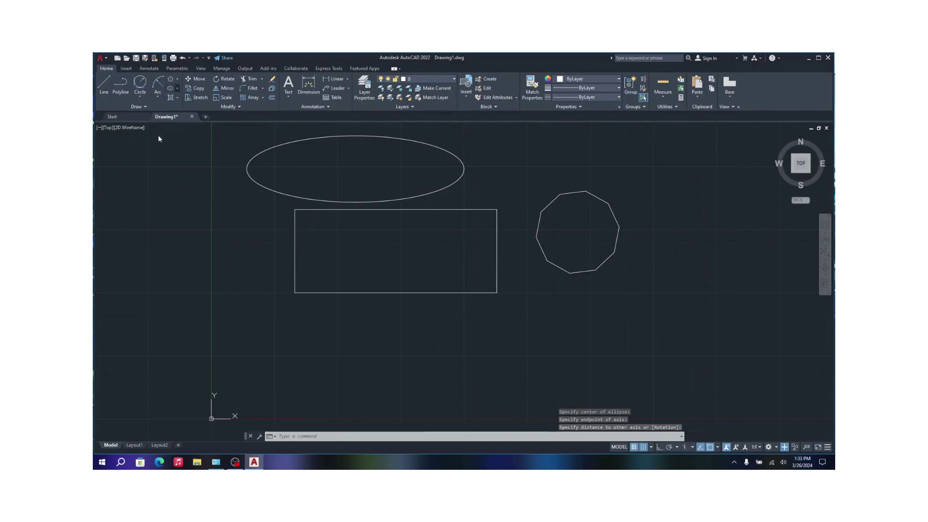
pyautogui.click(496, 209)
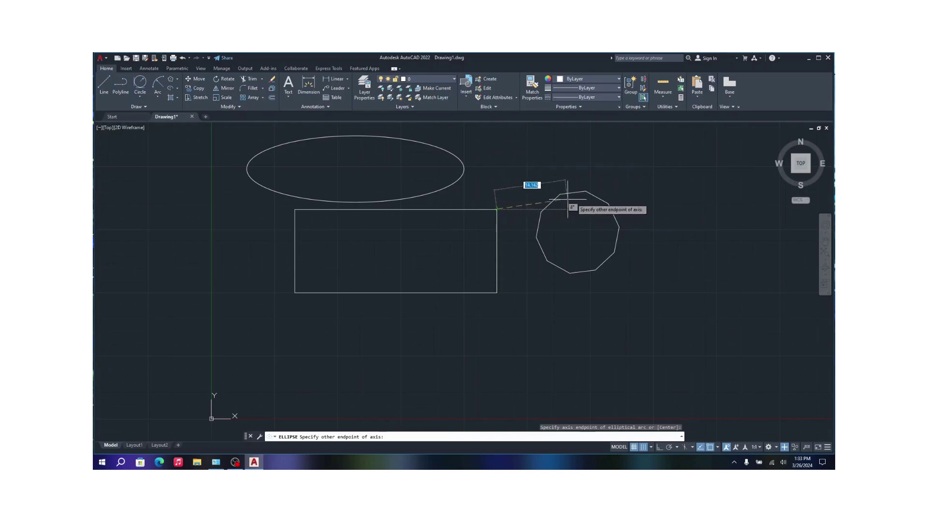
pyautogui.click(586, 192)
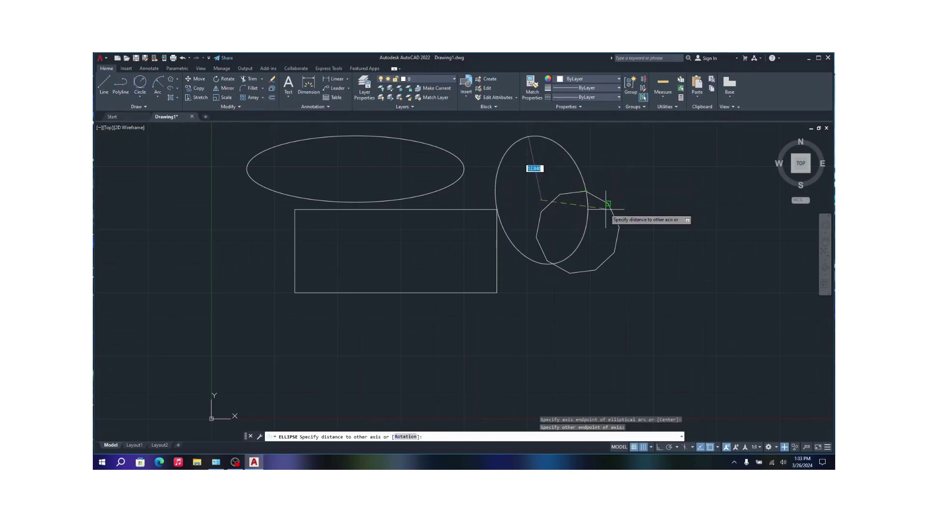
pyautogui.click(532, 134)
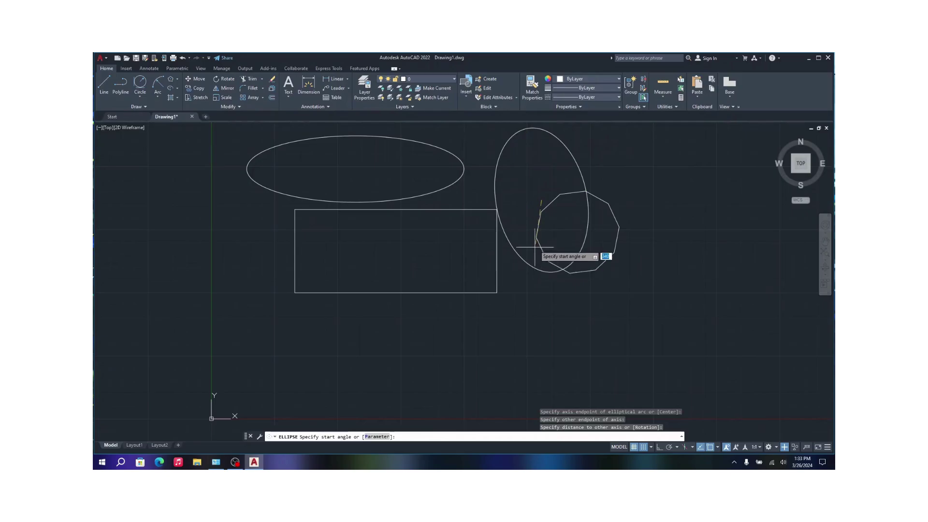
pyautogui.click(495, 202)
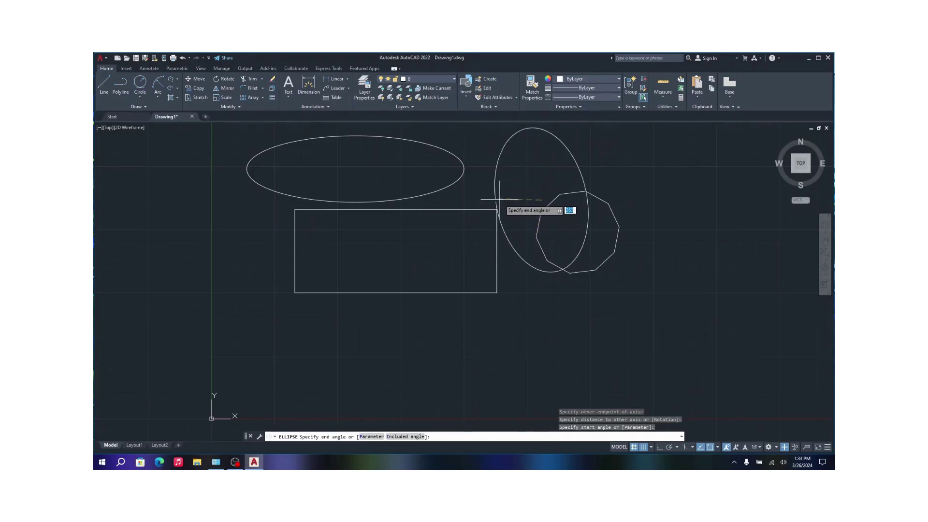
pyautogui.click(580, 169)
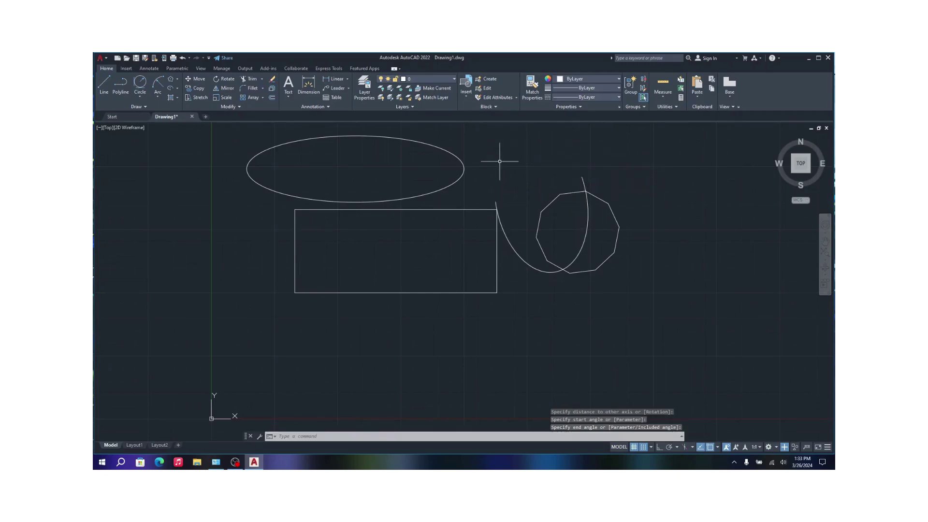
# Step: Hatch the inside of the rectangle with the CROSS pattern and finish the hatch
pyautogui.click(173, 98)
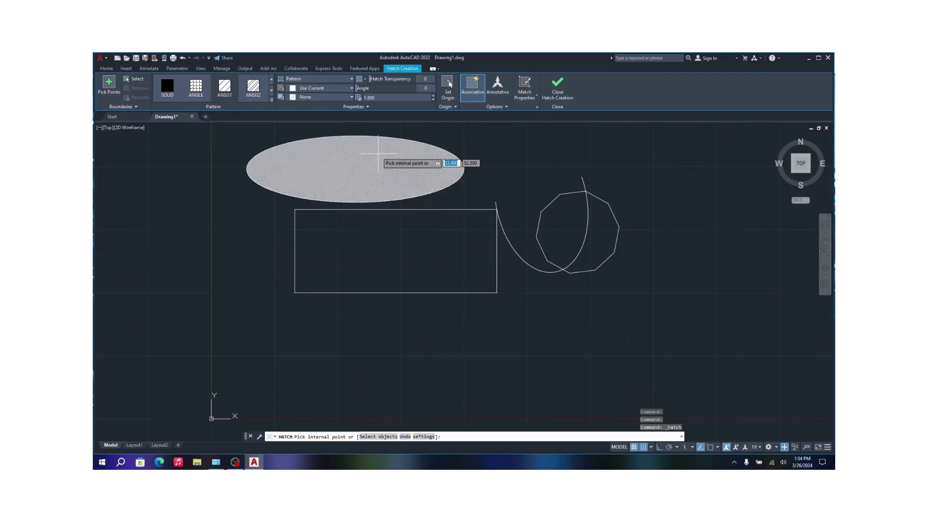
pyautogui.click(272, 99)
pyautogui.scroll(-1, 181, 157)
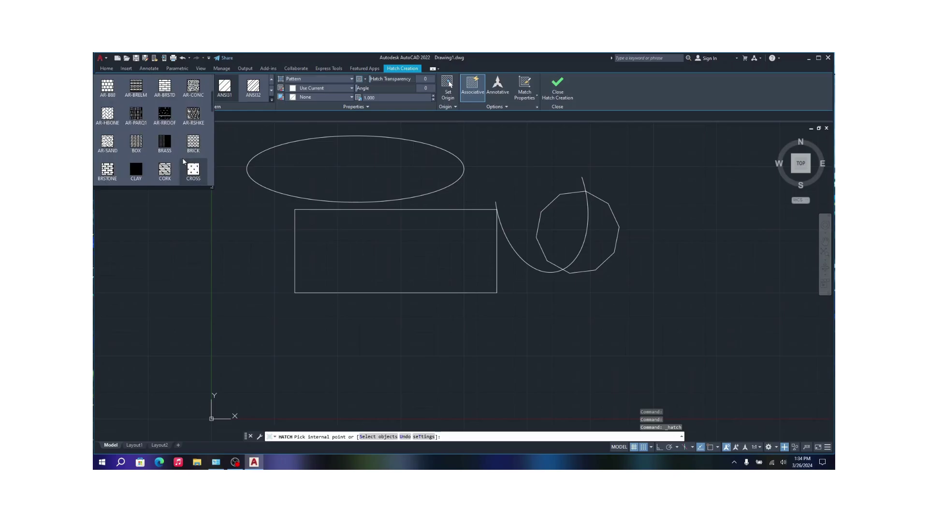
pyautogui.click(193, 169)
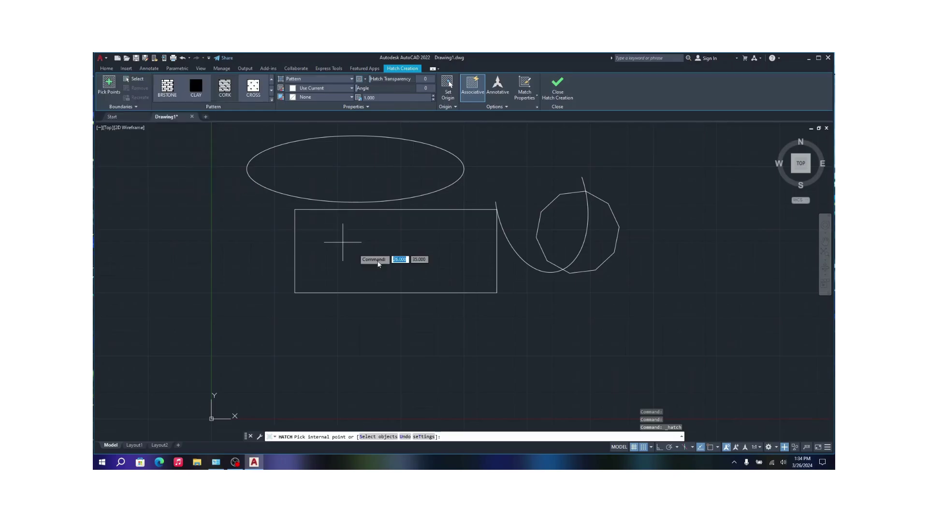
pyautogui.click(375, 258)
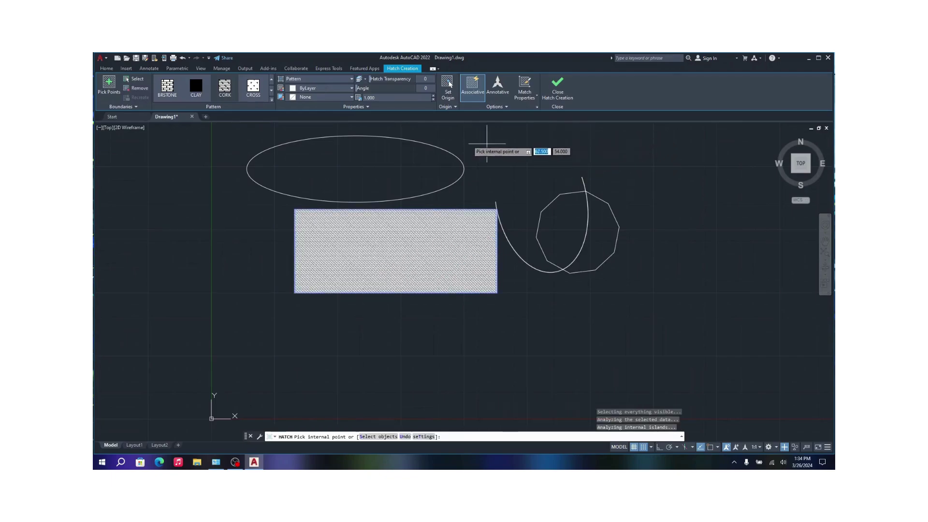
pyautogui.click(558, 87)
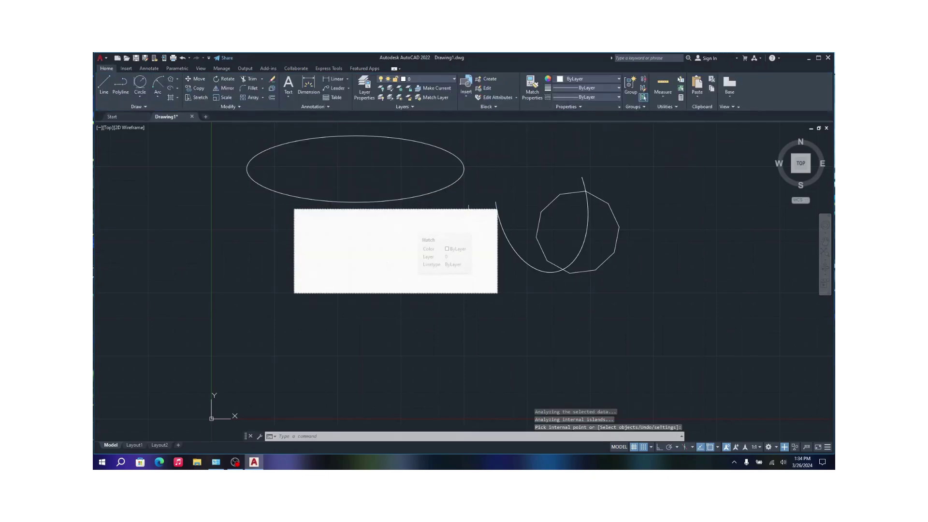